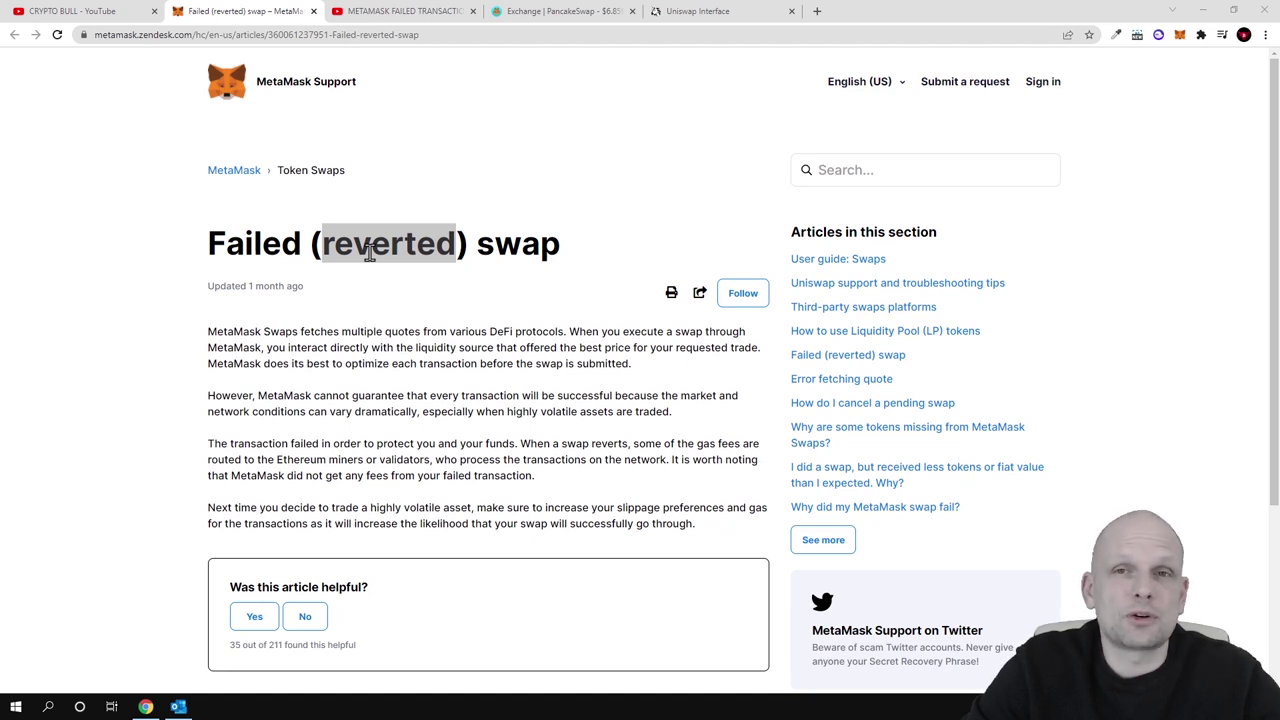
Switch from the MetaMask failed swap article to the PancakeSwap BNB/CAKE exchange page
click(507, 11)
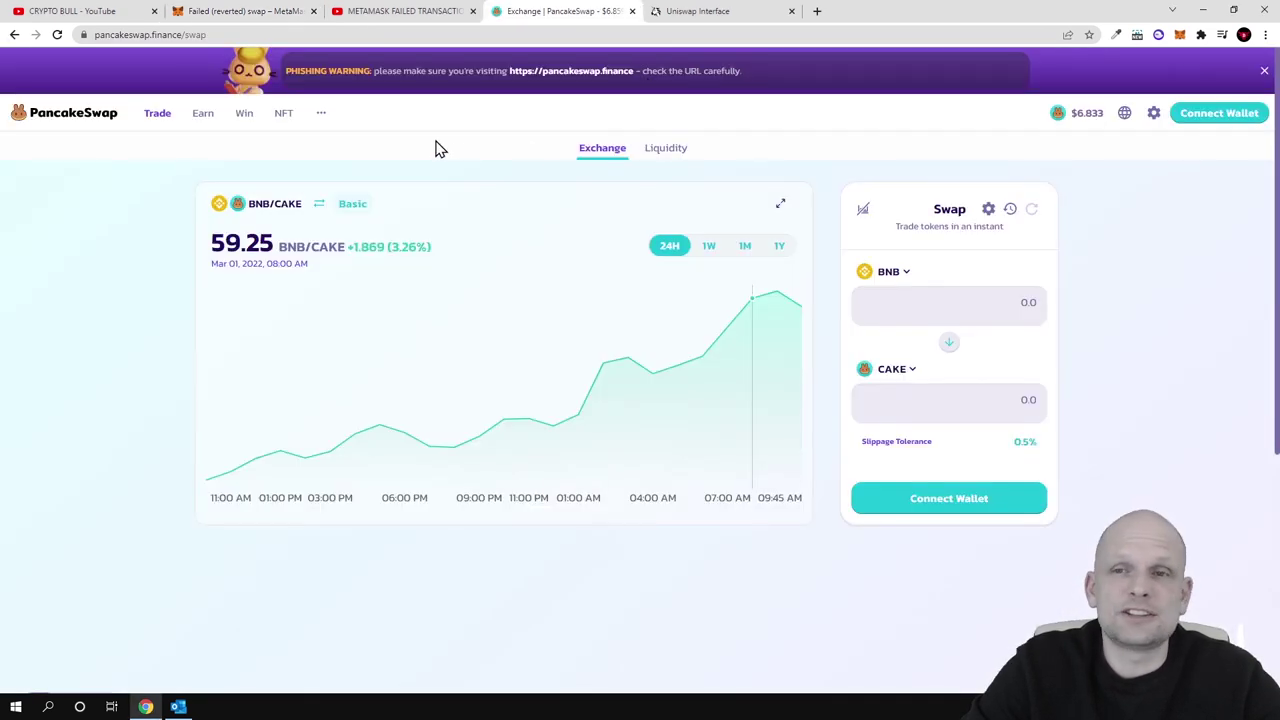
Glance at the Uniswap swap page, then return via PancakeSwap to the MetaMask article
click(725, 16)
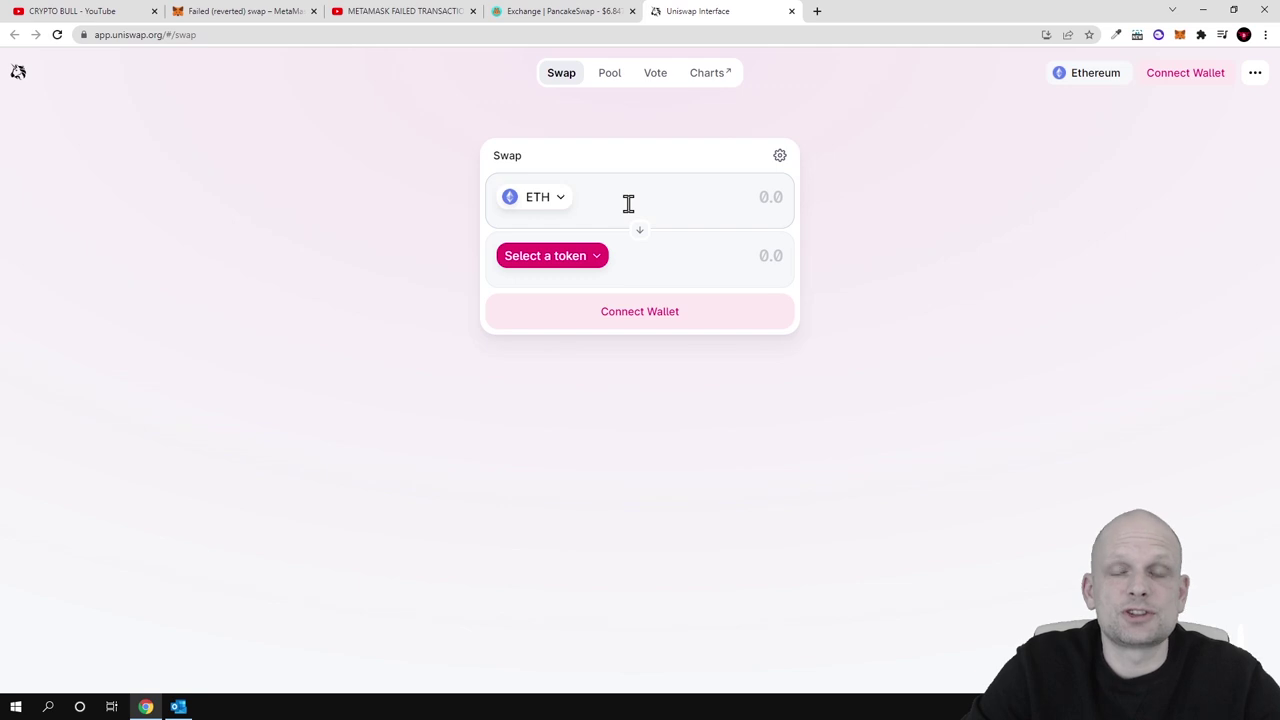
click(560, 11)
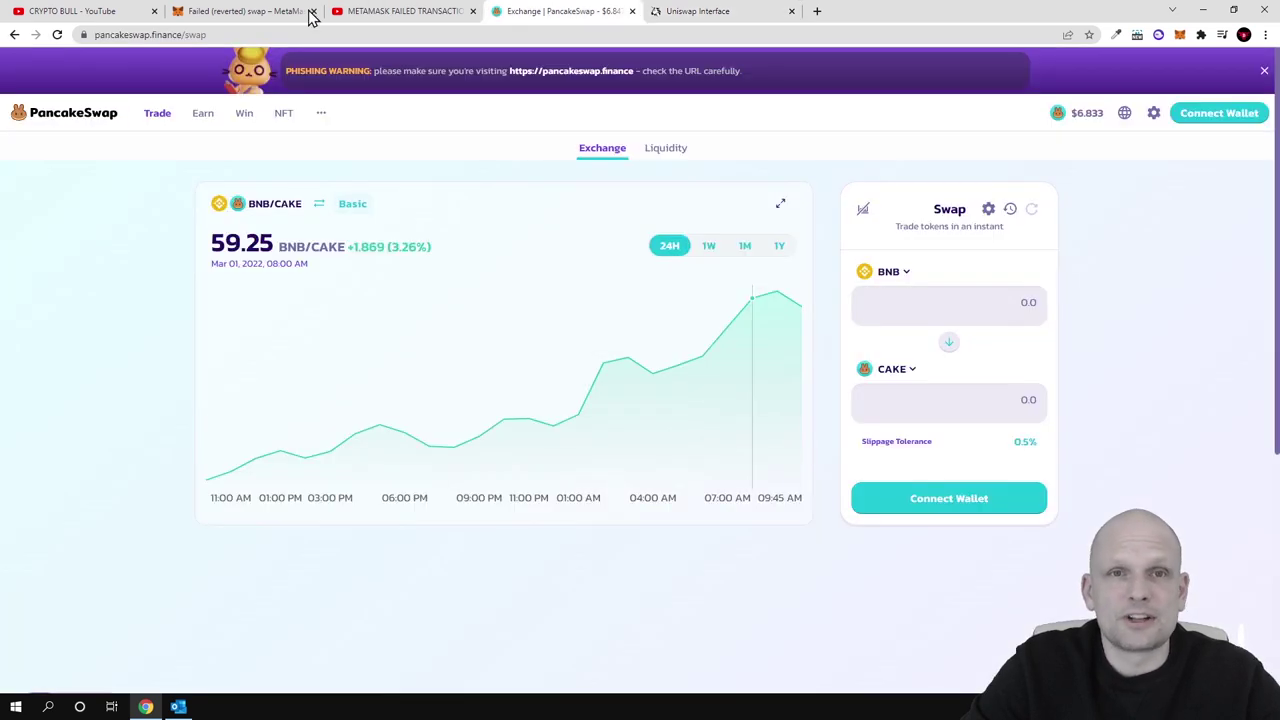
click(203, 11)
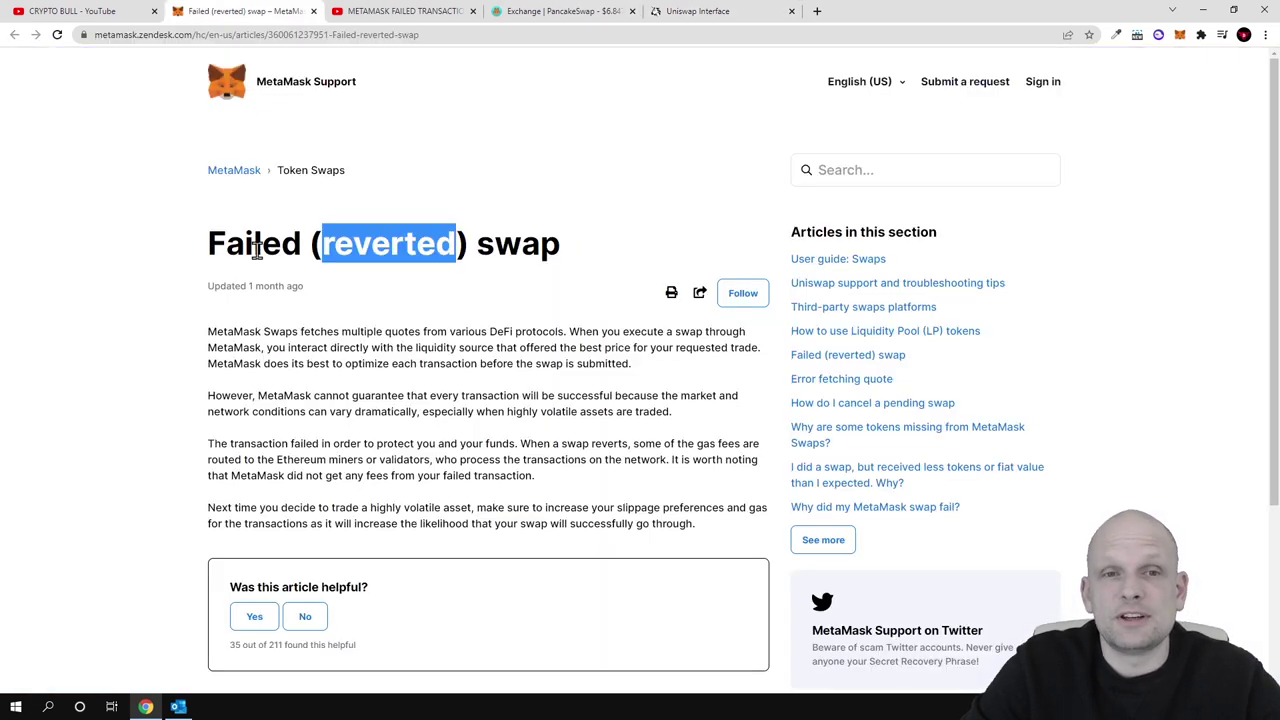
Highlight 'reverted' and 'Failed' in the article title, clear it, then highlight them again
drag(226, 243, 456, 243)
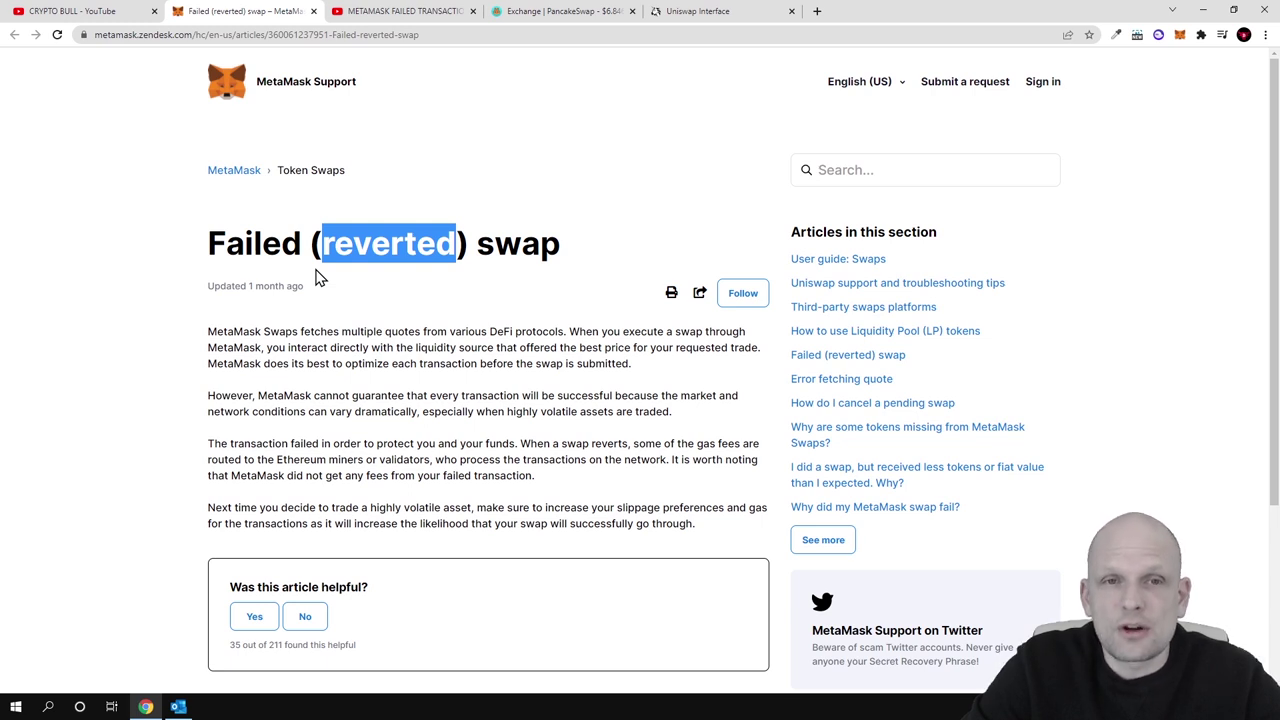
drag(207, 243, 457, 246)
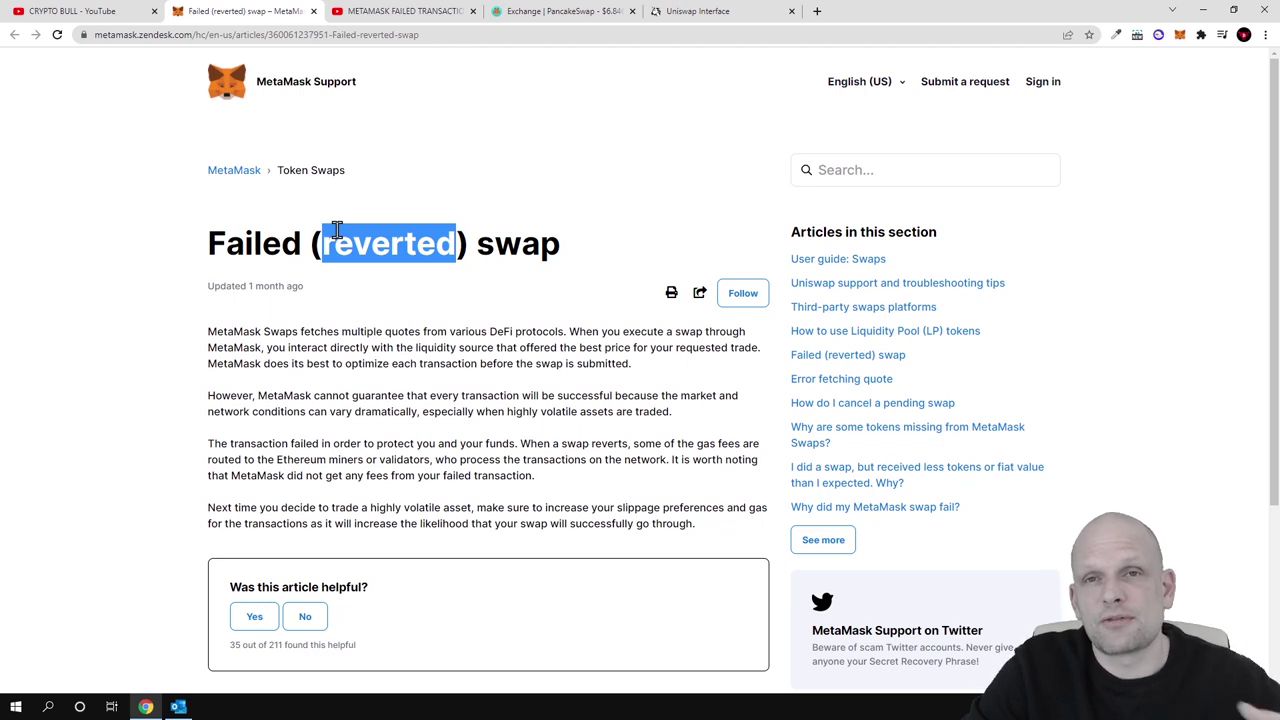
click(245, 237)
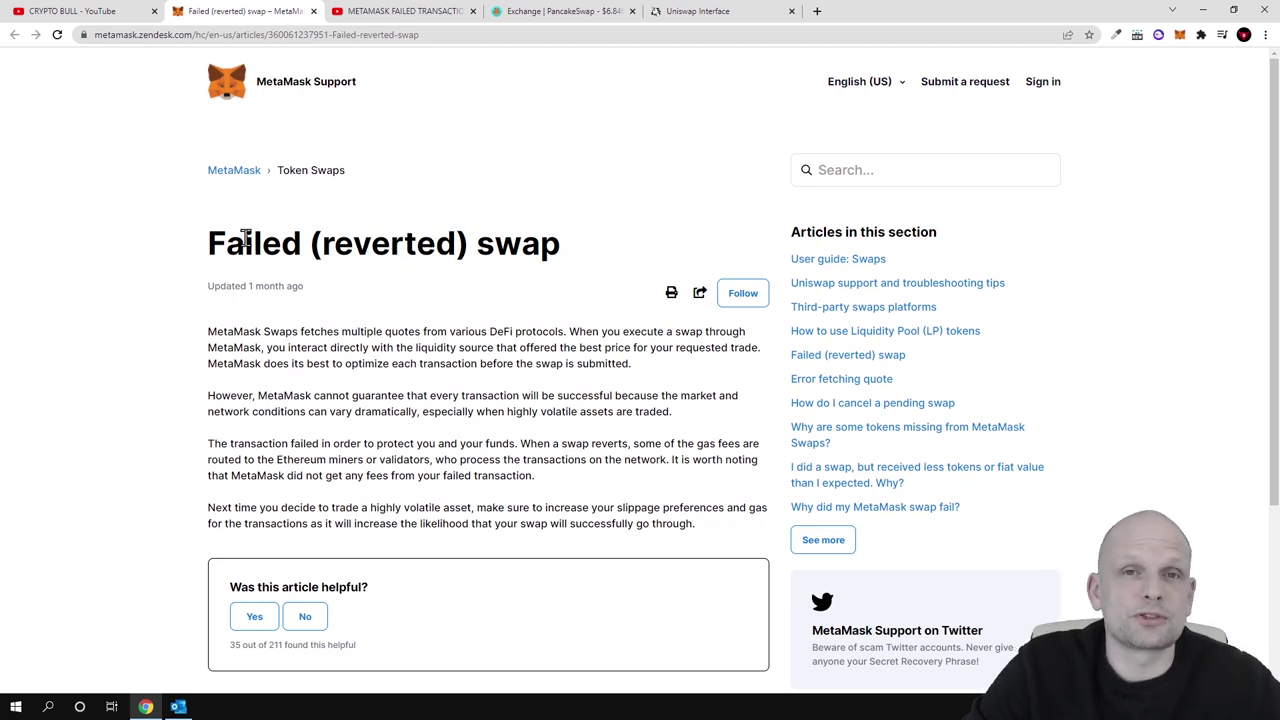
drag(211, 240, 468, 243)
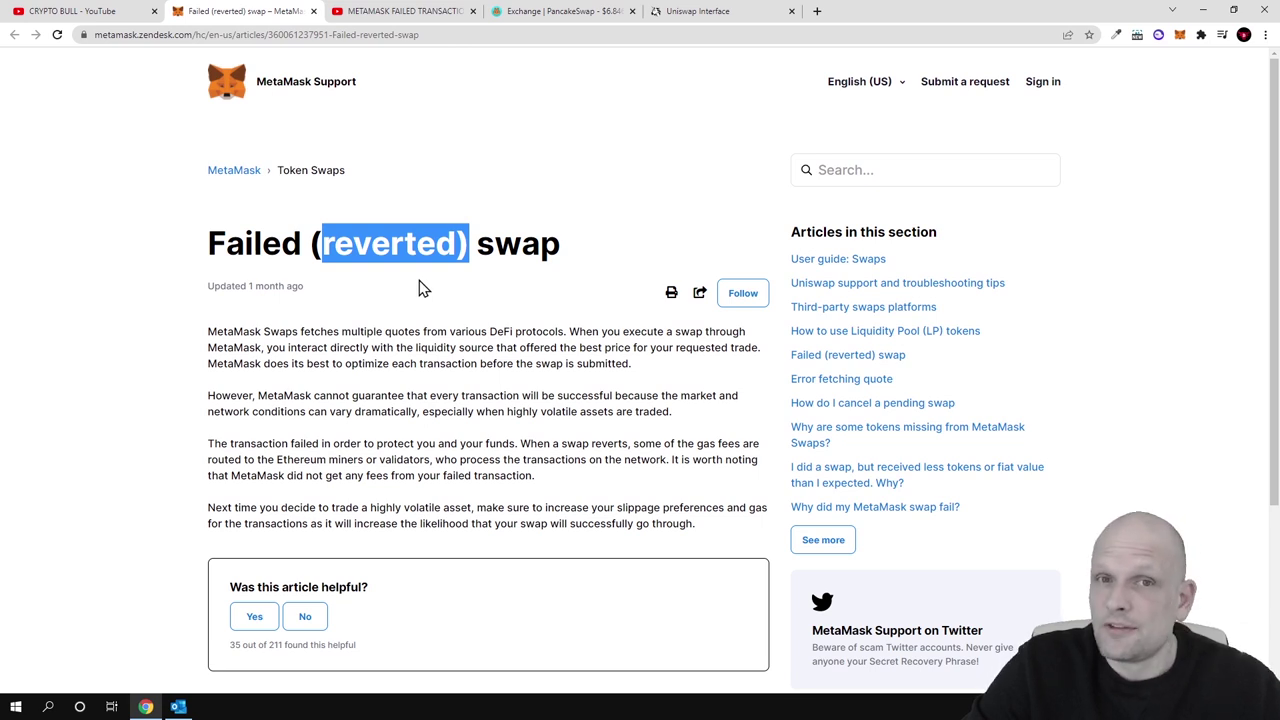
drag(211, 242, 301, 244)
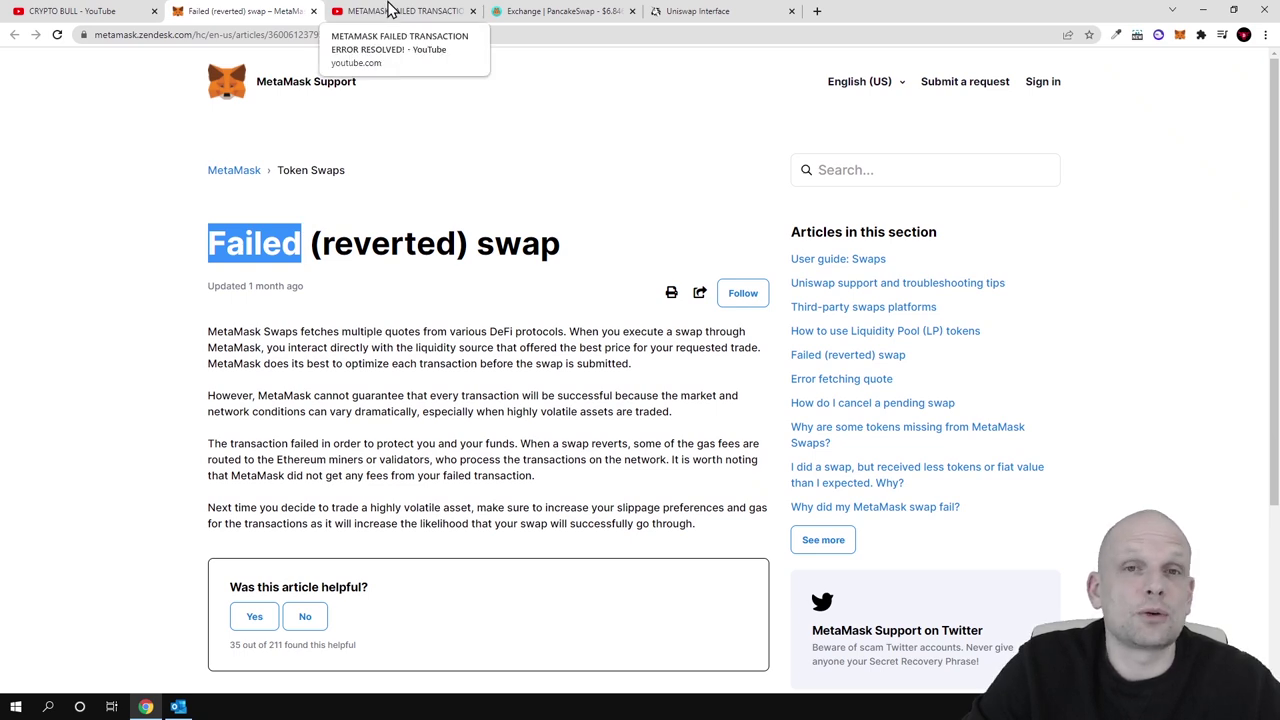
click(390, 8)
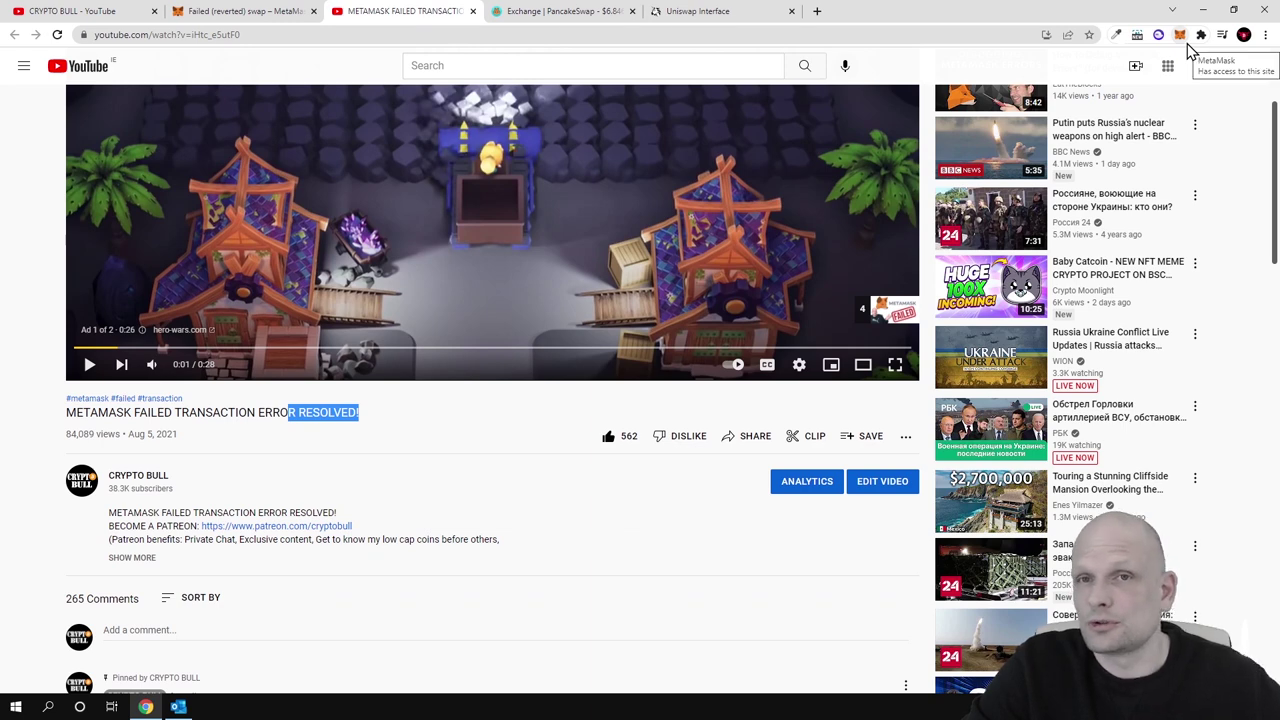
click(240, 11)
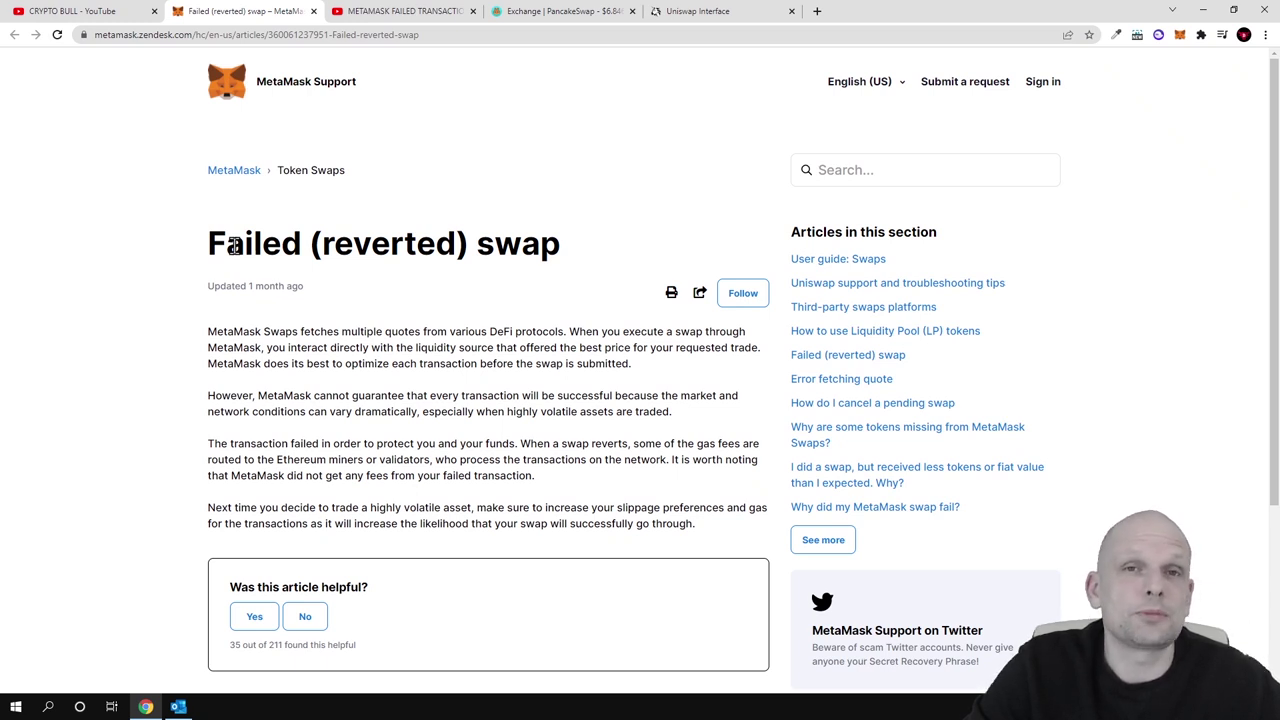
Highlight 'reverted' in the title, then switch to the PancakeSwap exchange page
drag(322, 242, 468, 242)
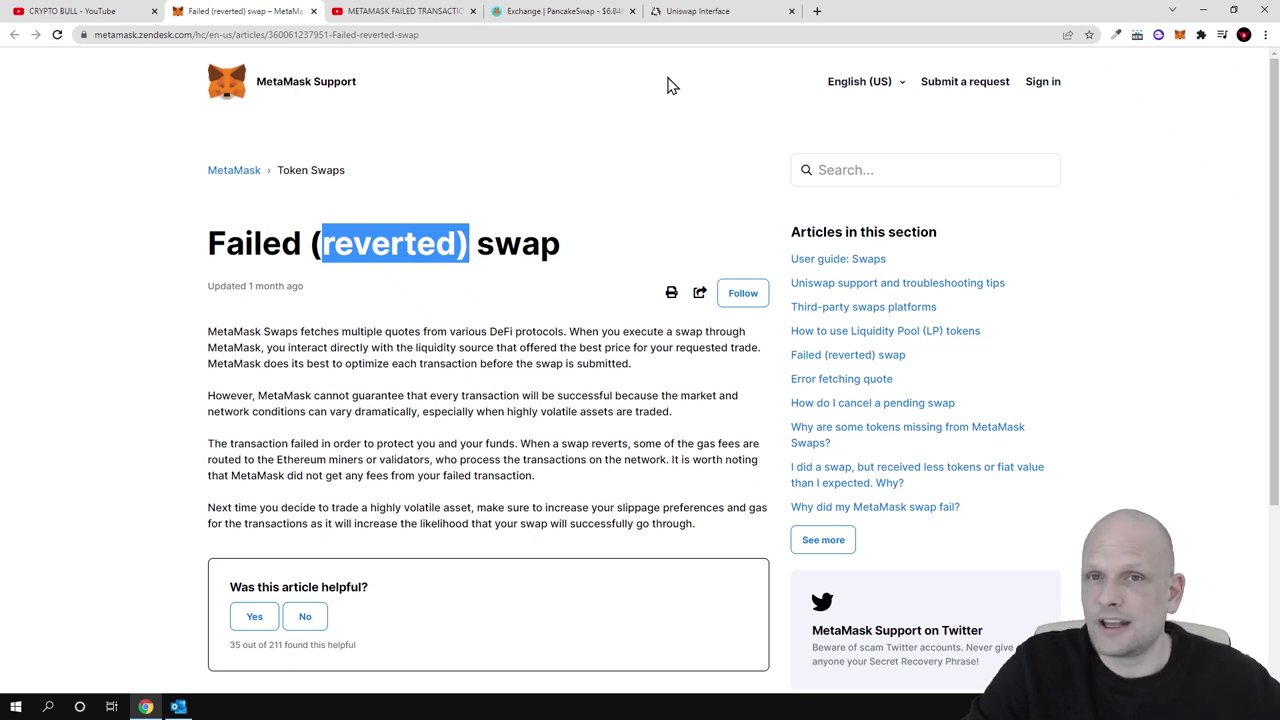
click(585, 13)
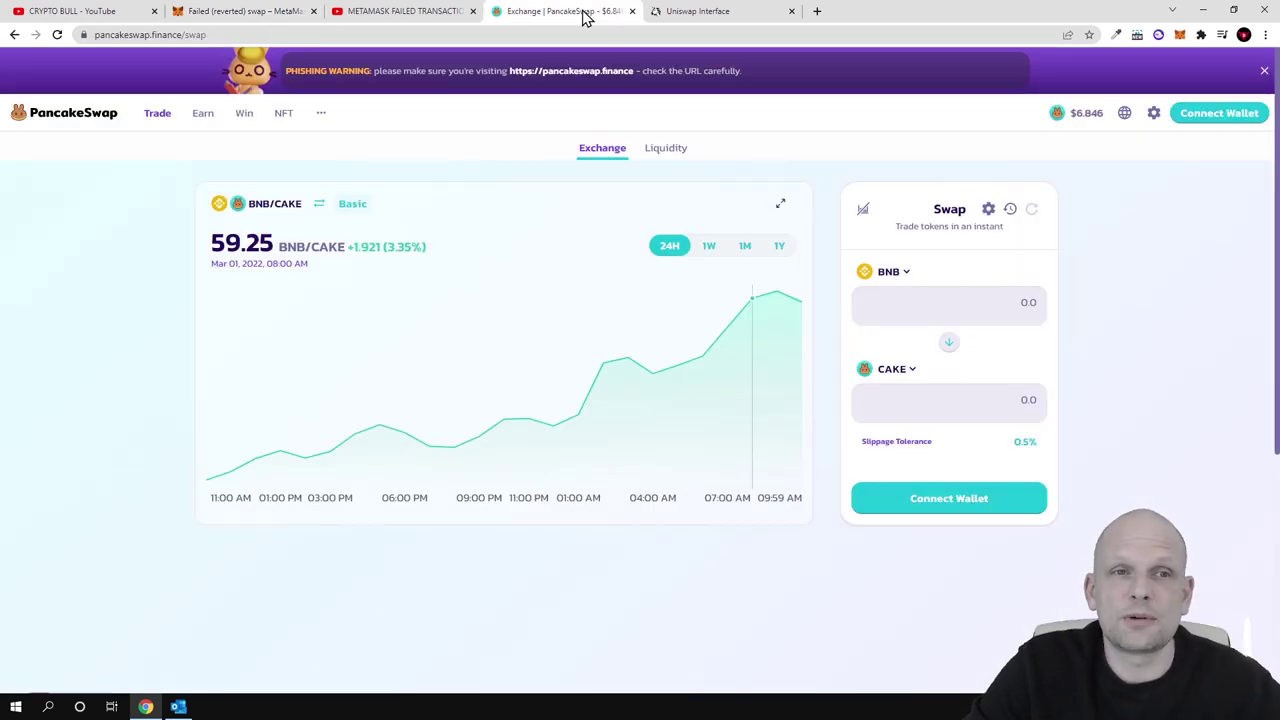
Flip through the Uniswap and PancakeSwap tabs and come back to the MetaMask article
click(660, 10)
click(574, 10)
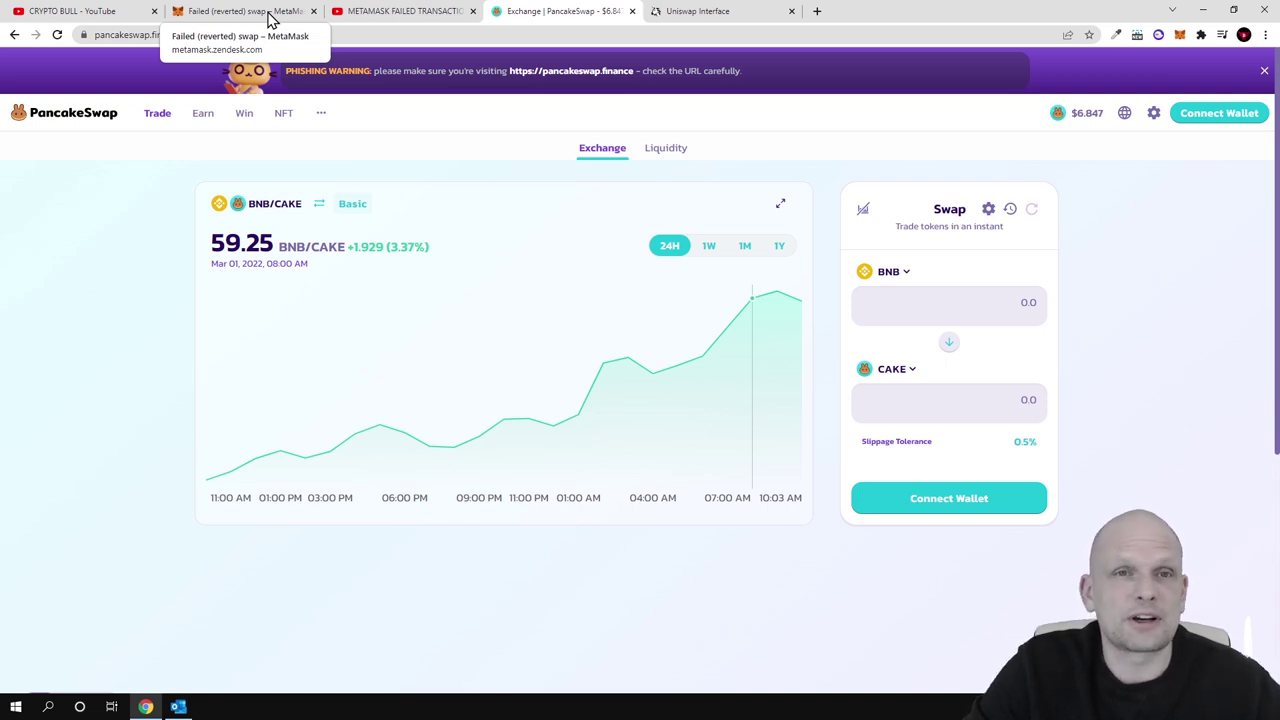
click(270, 14)
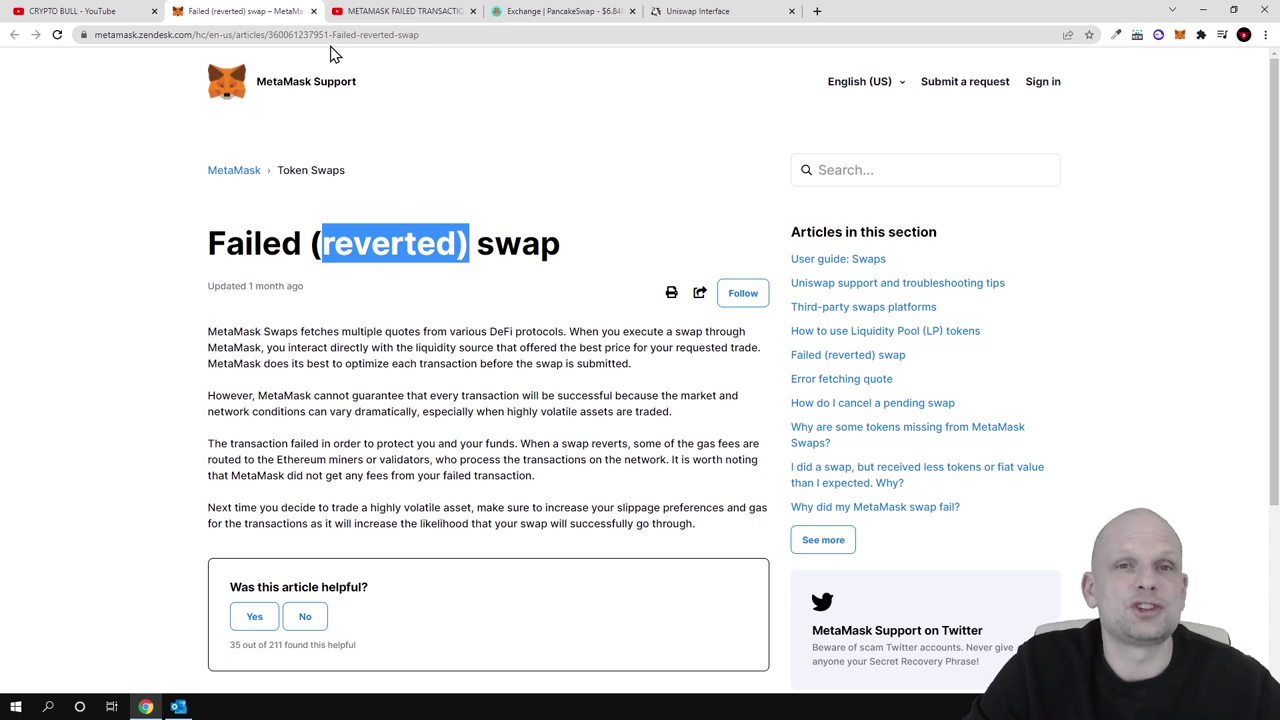
Deselect the title text and switch to the Uniswap swap page
click(331, 245)
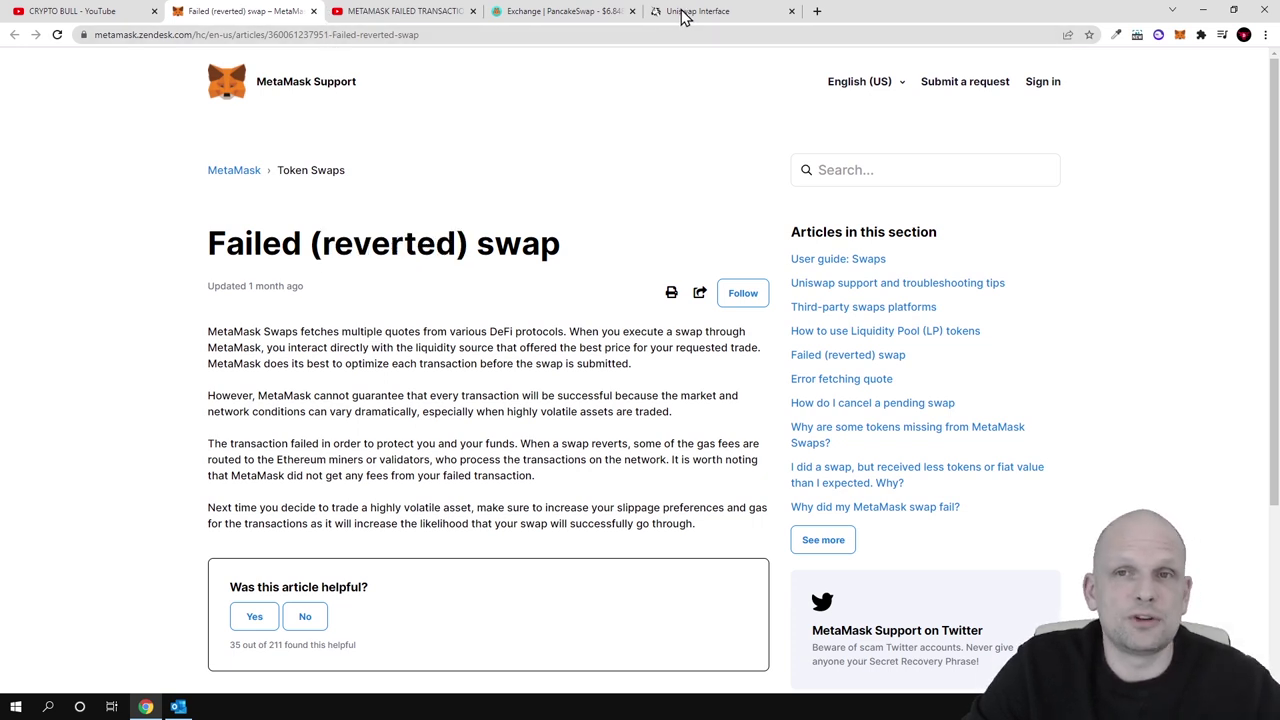
click(680, 12)
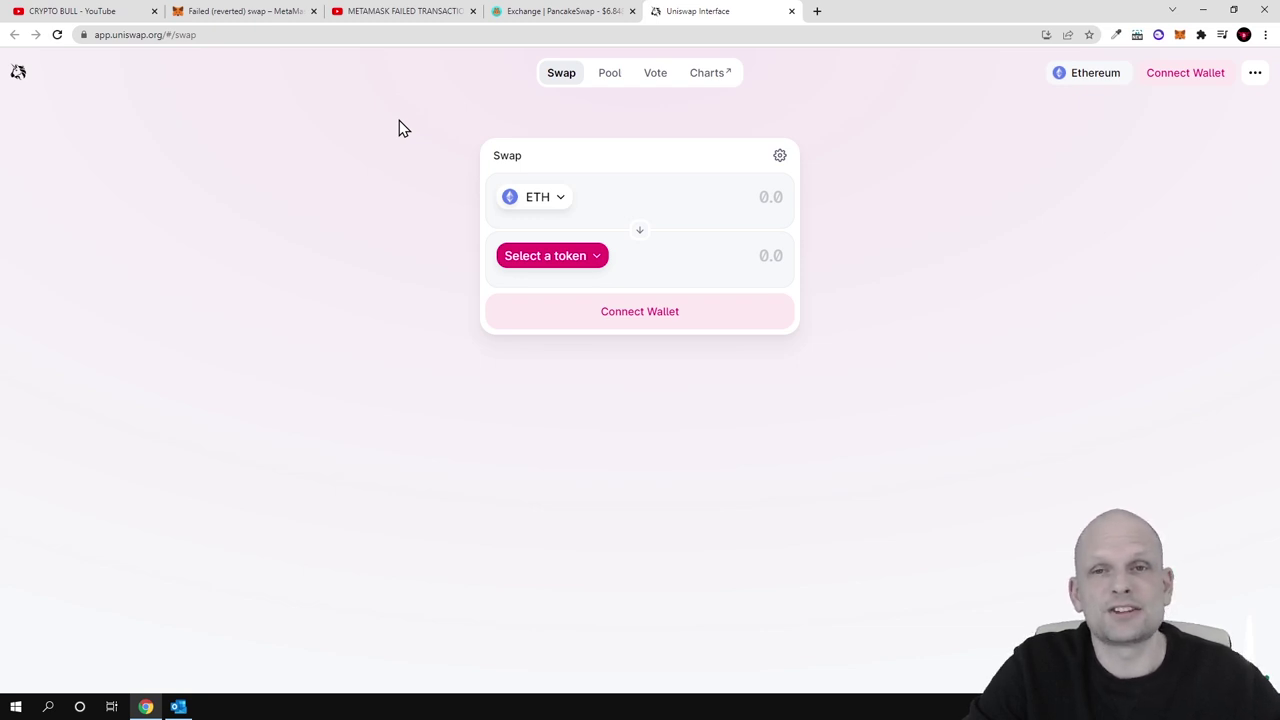
click(551, 10)
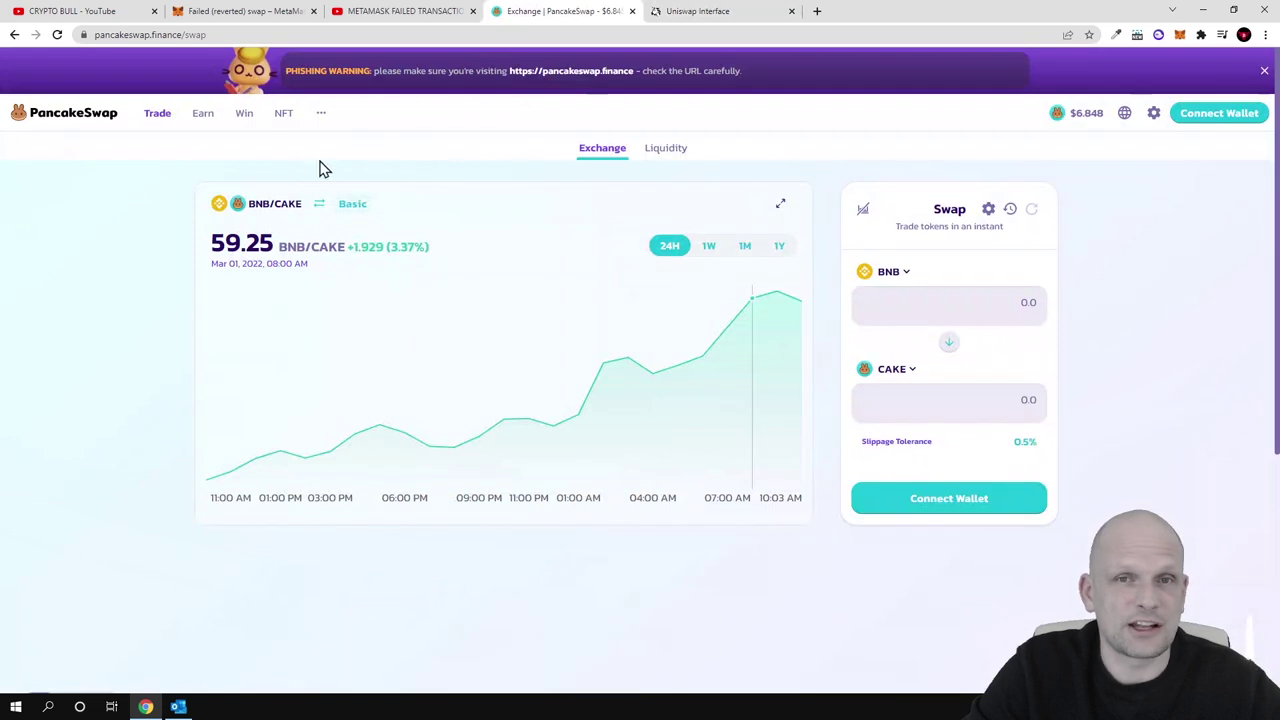
click(720, 14)
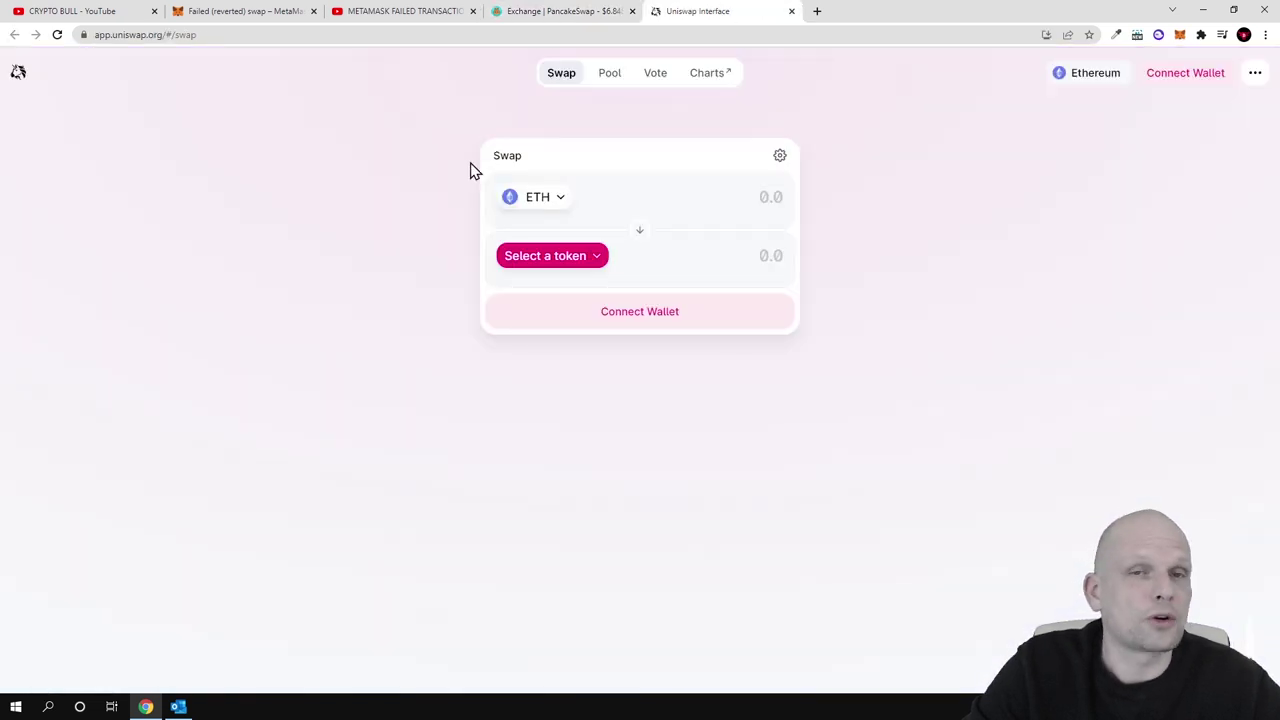
click(563, 12)
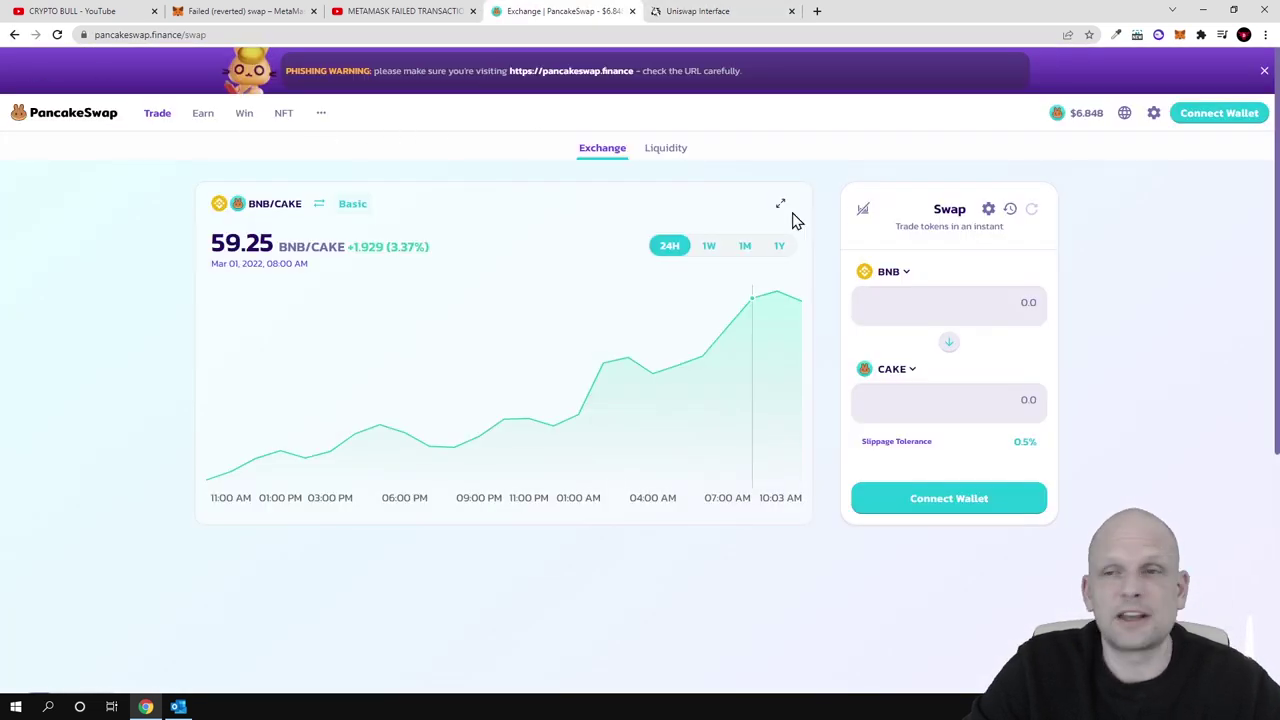
click(988, 209)
drag(525, 368, 616, 367)
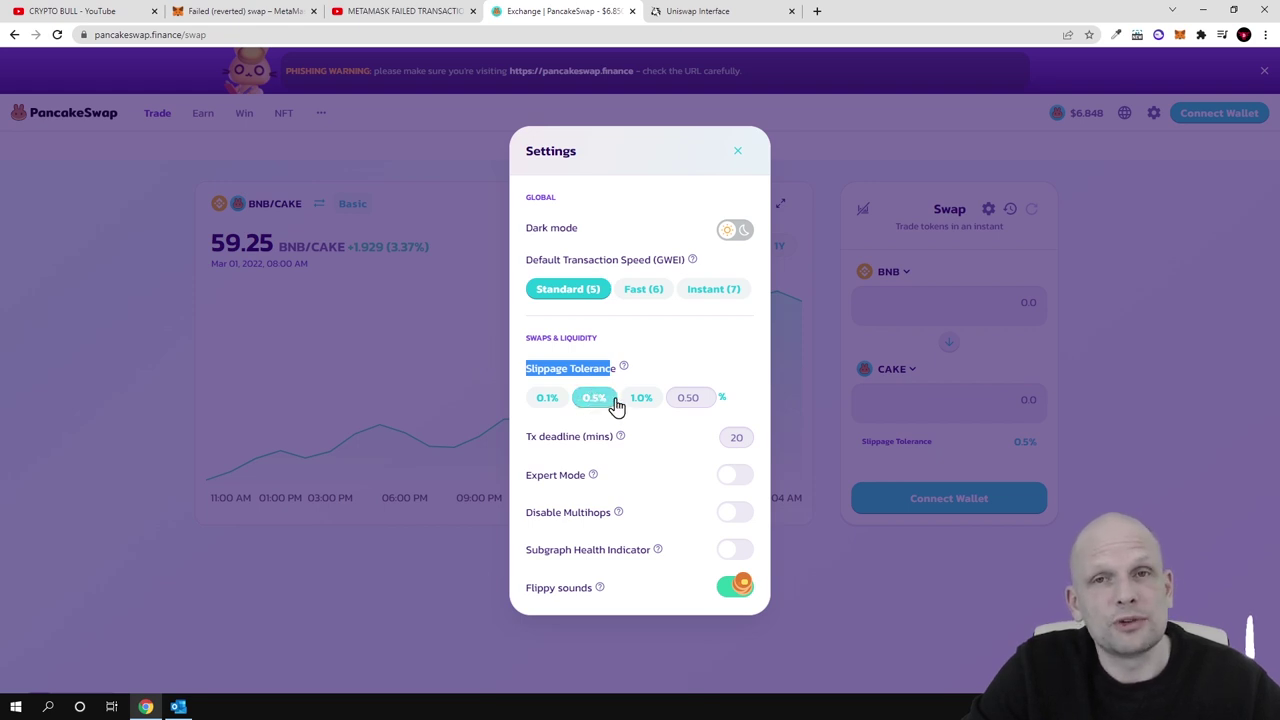
click(728, 150)
On the Uniswap swap page, open and close the Transaction Settings panel
click(726, 10)
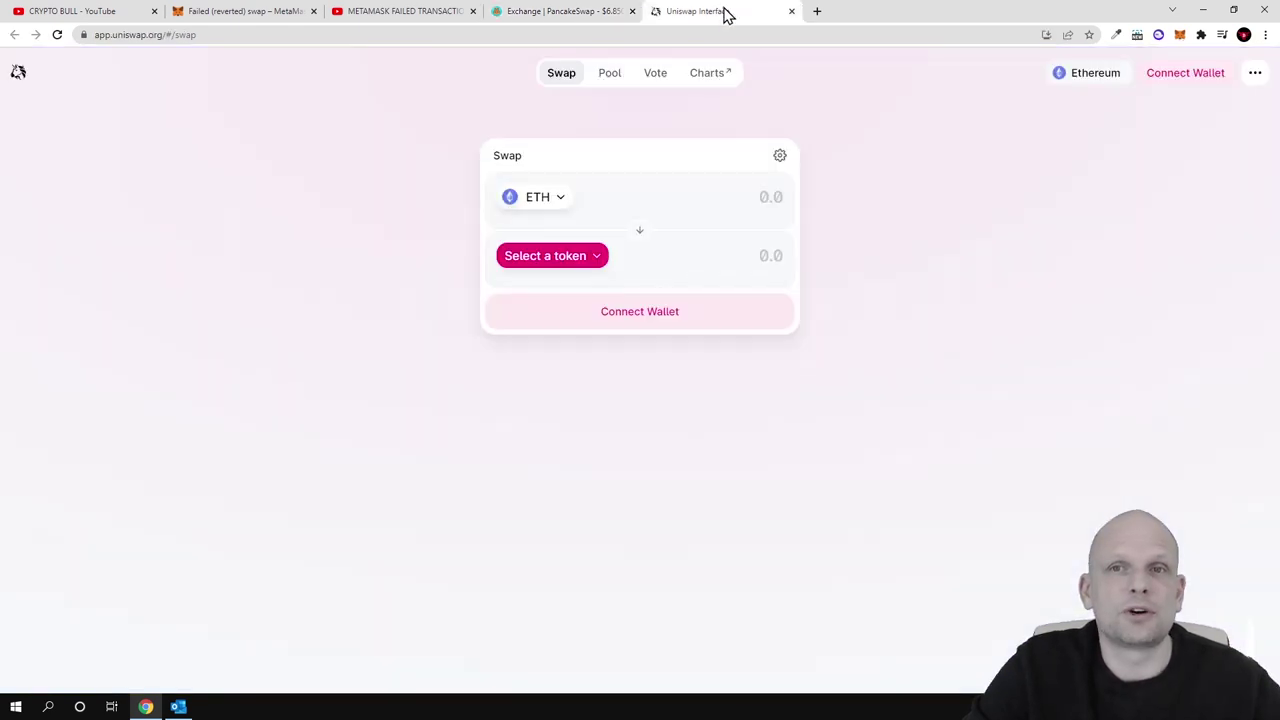
click(780, 160)
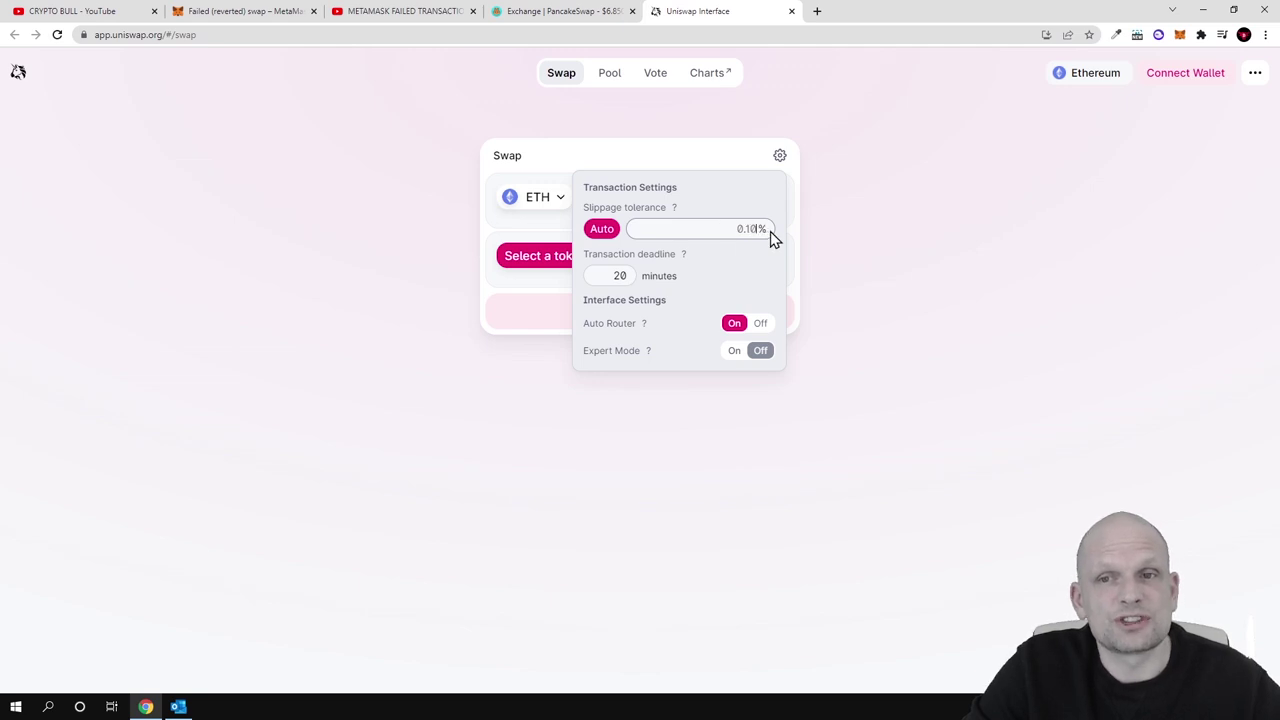
click(803, 180)
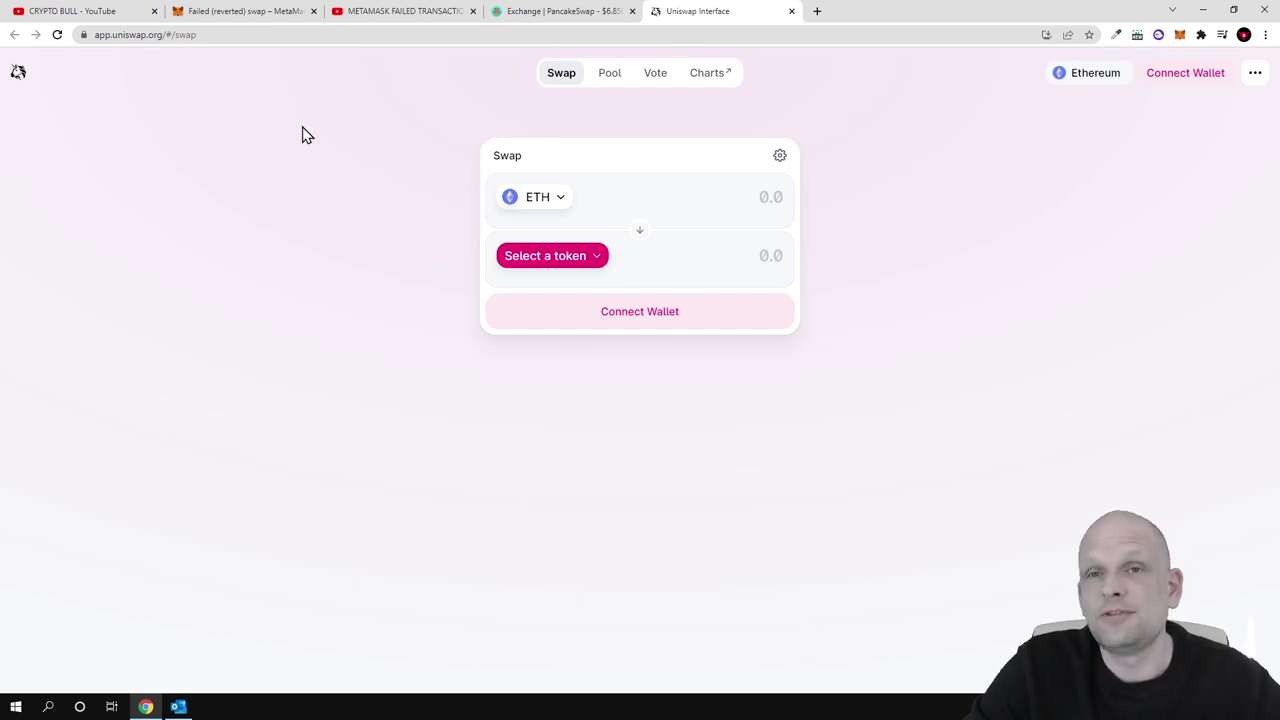
Replace Auto with a custom 11% slippage tolerance and close Transaction Settings
click(777, 157)
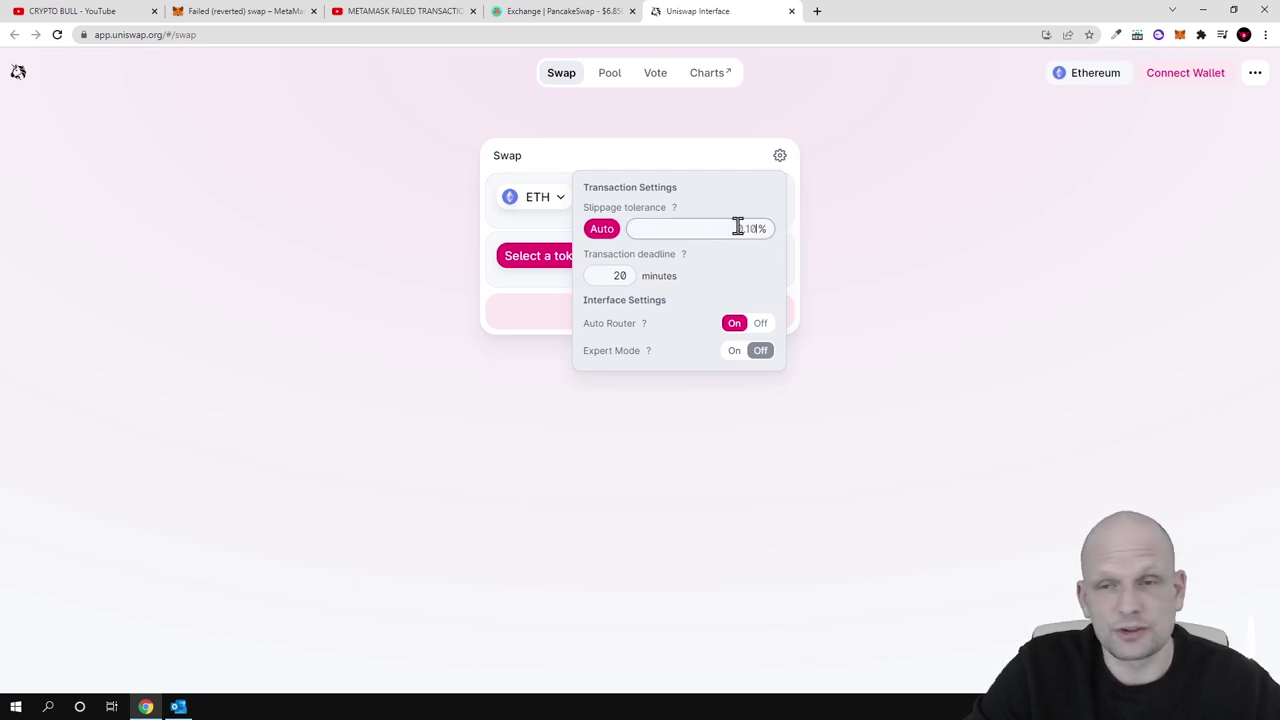
click(738, 228)
text(11)
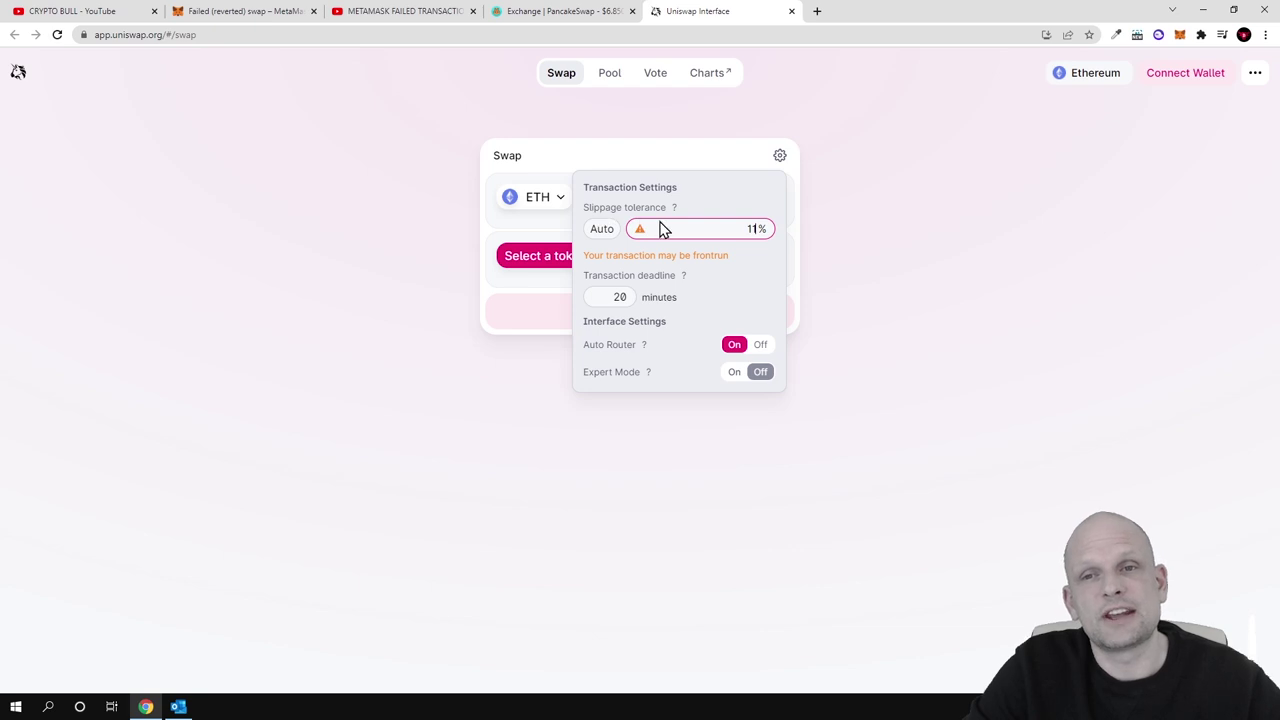
double_click(744, 229)
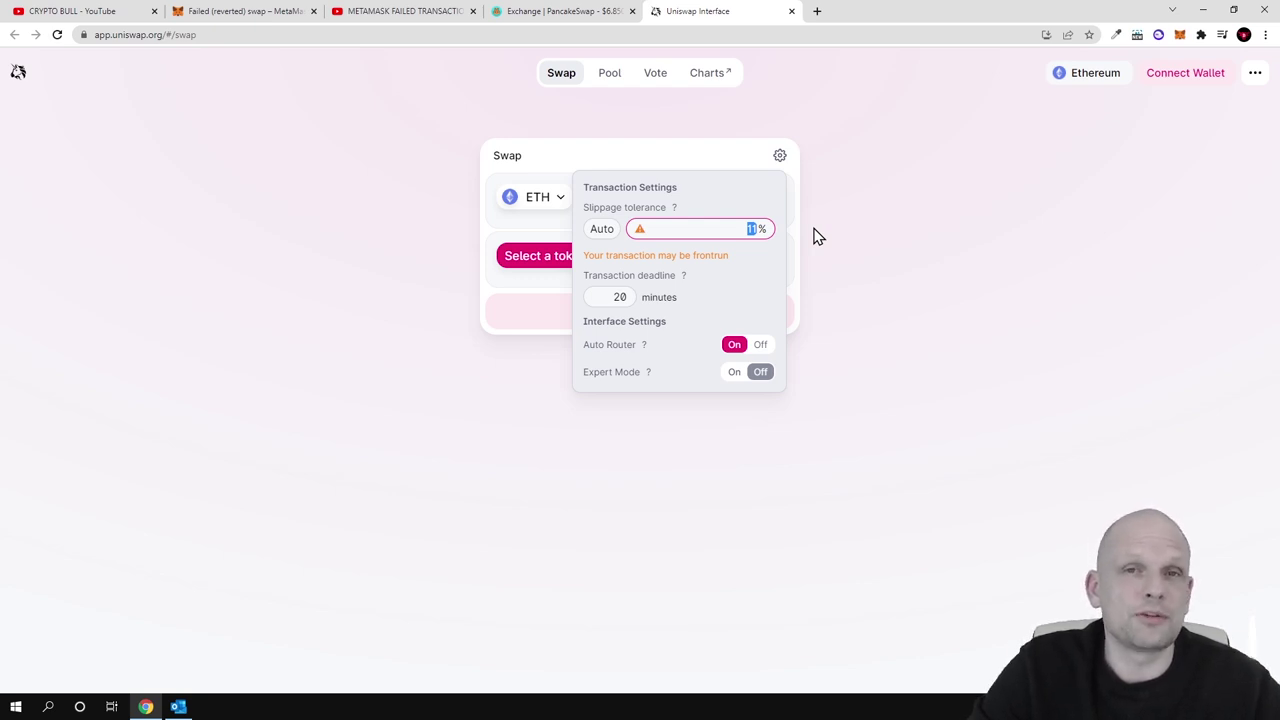
click(711, 160)
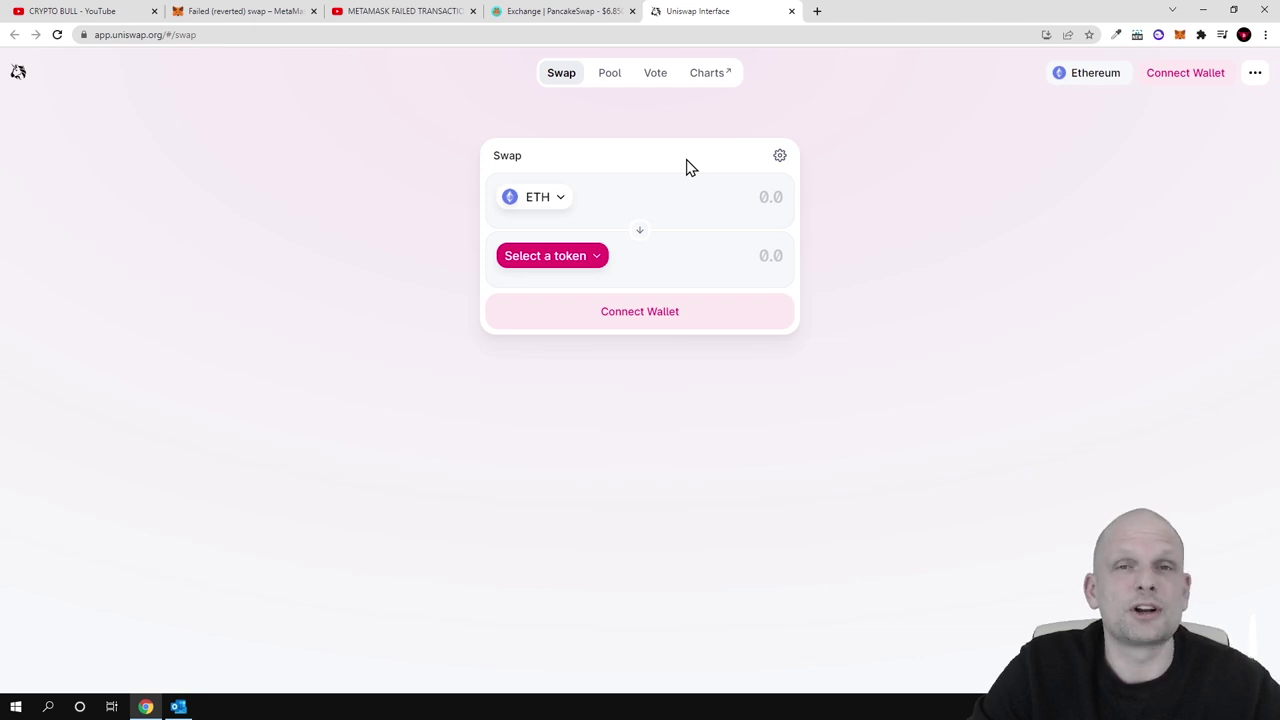
Set PancakeSwap's swap slippage tolerance to a custom 15%, then return to Uniswap with Ctrl+Tab
click(617, 22)
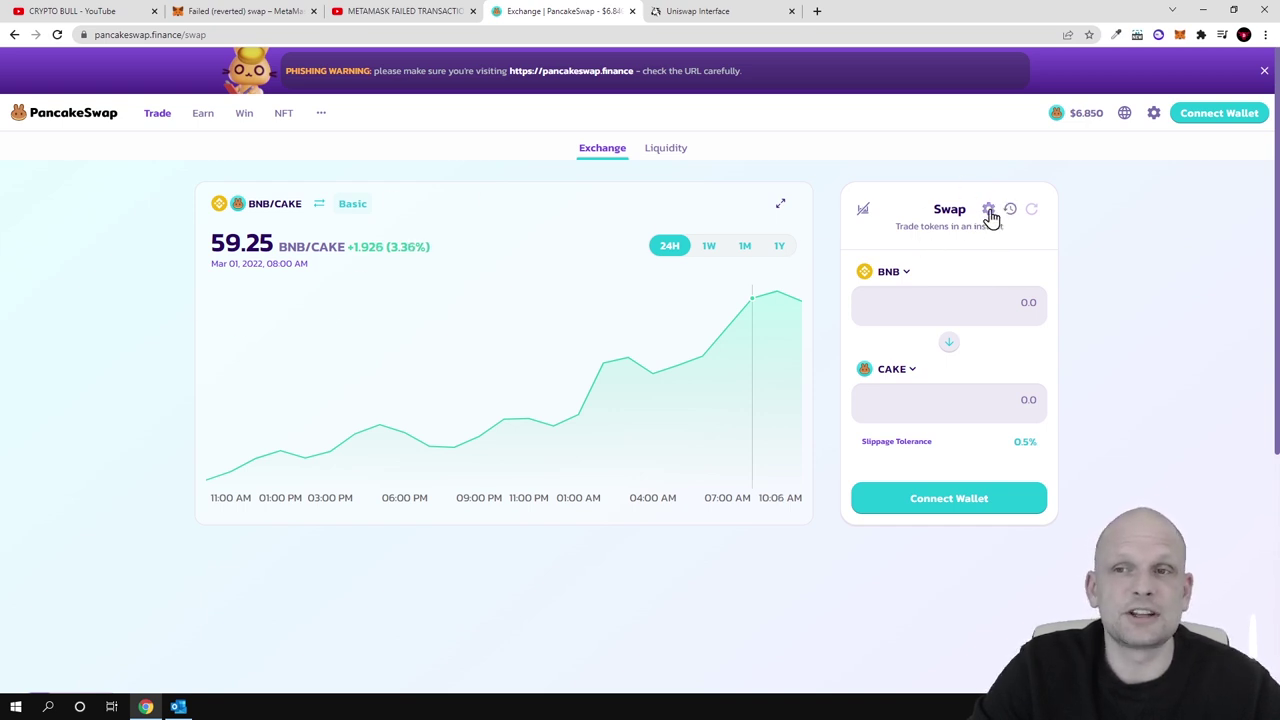
click(989, 213)
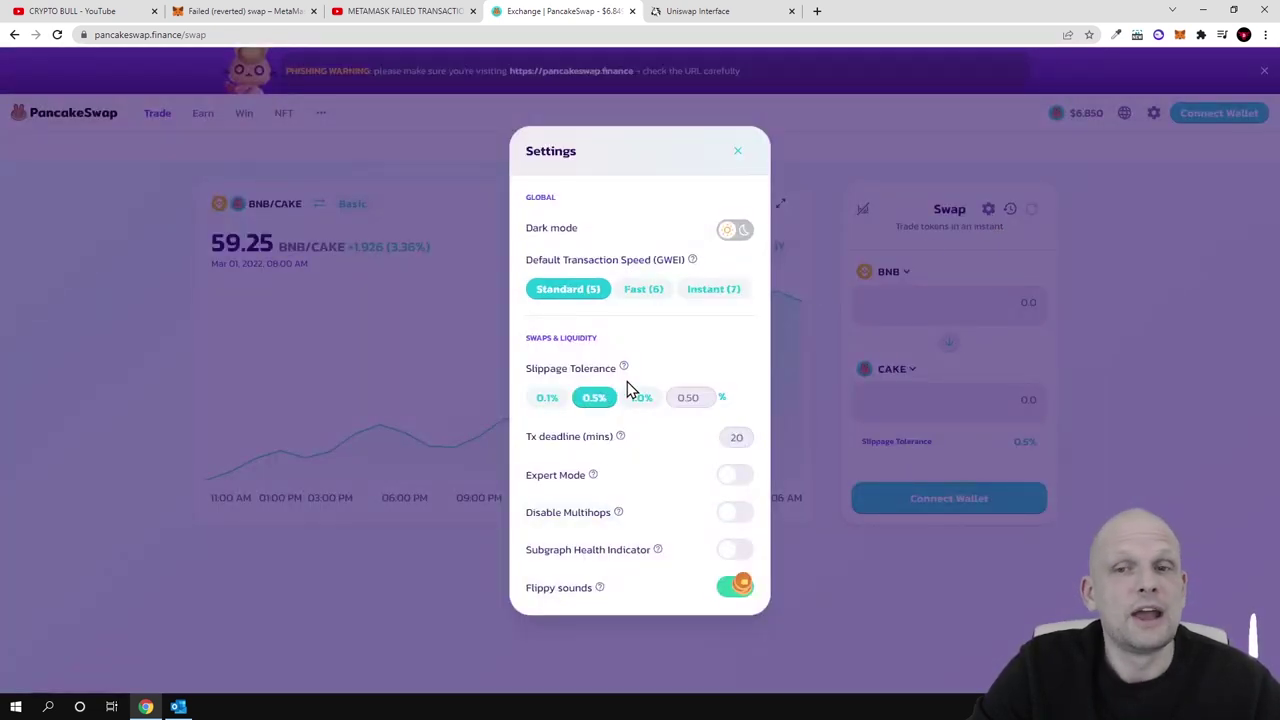
click(700, 398)
text(15)
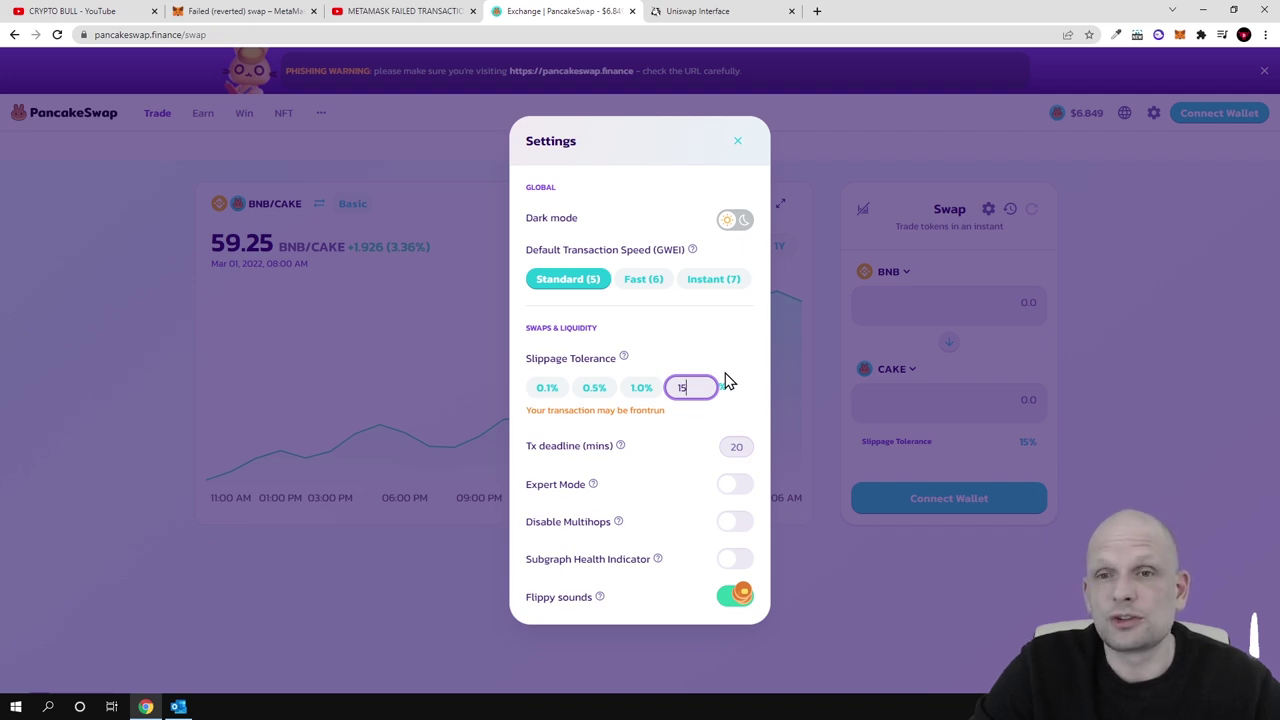
key(ctrl+Tab)
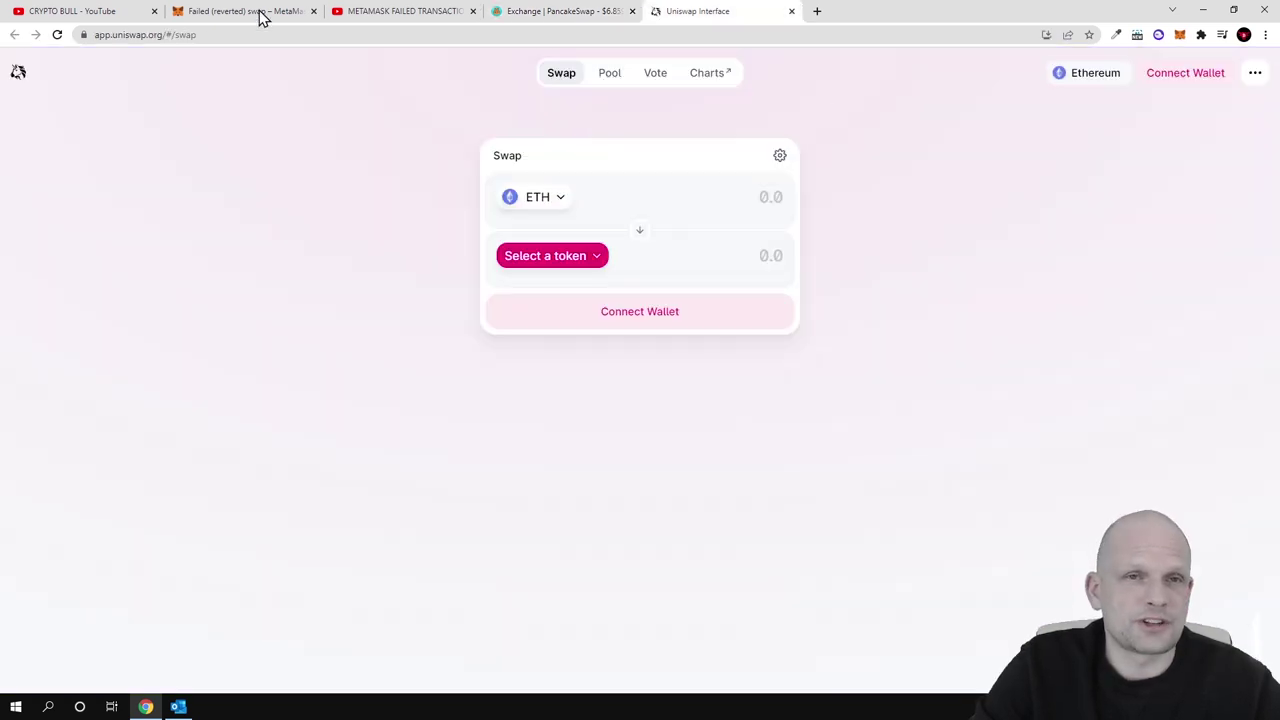
Open the MetaMask Failed (reverted) swap article and highlight 'Failed' and 'reverted' in its title
click(226, 10)
drag(221, 237, 298, 237)
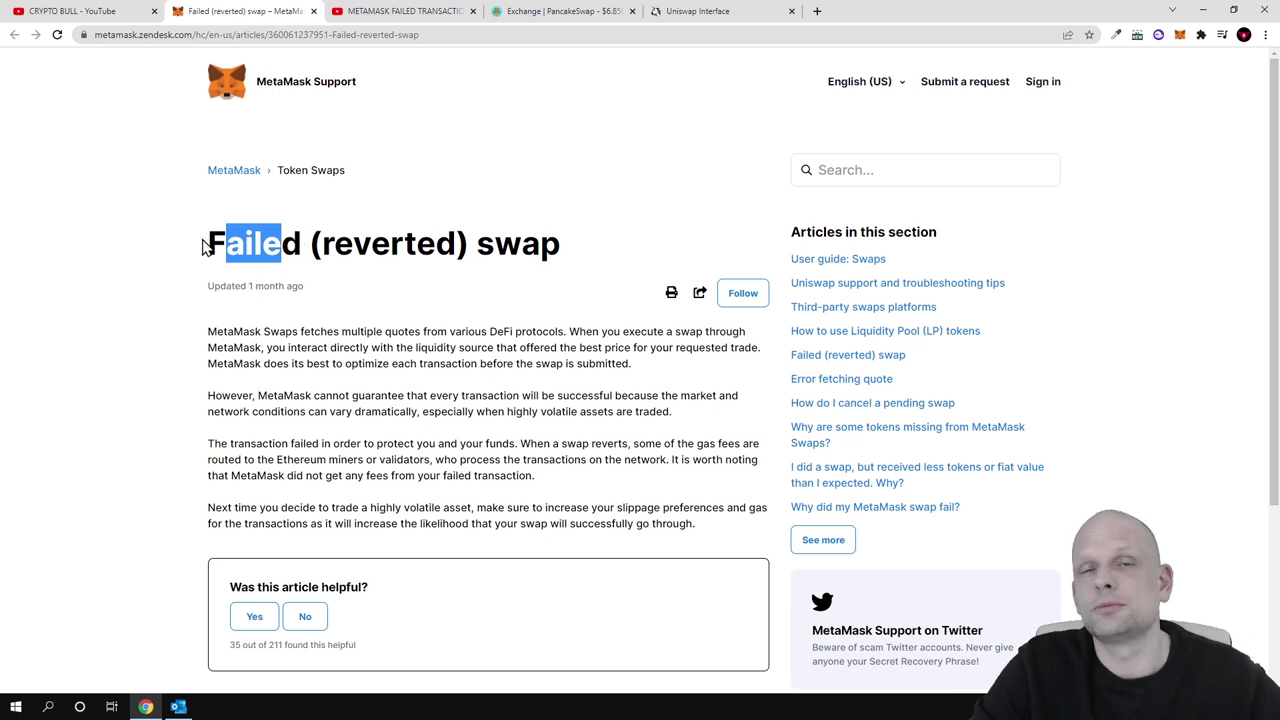
drag(321, 243, 450, 243)
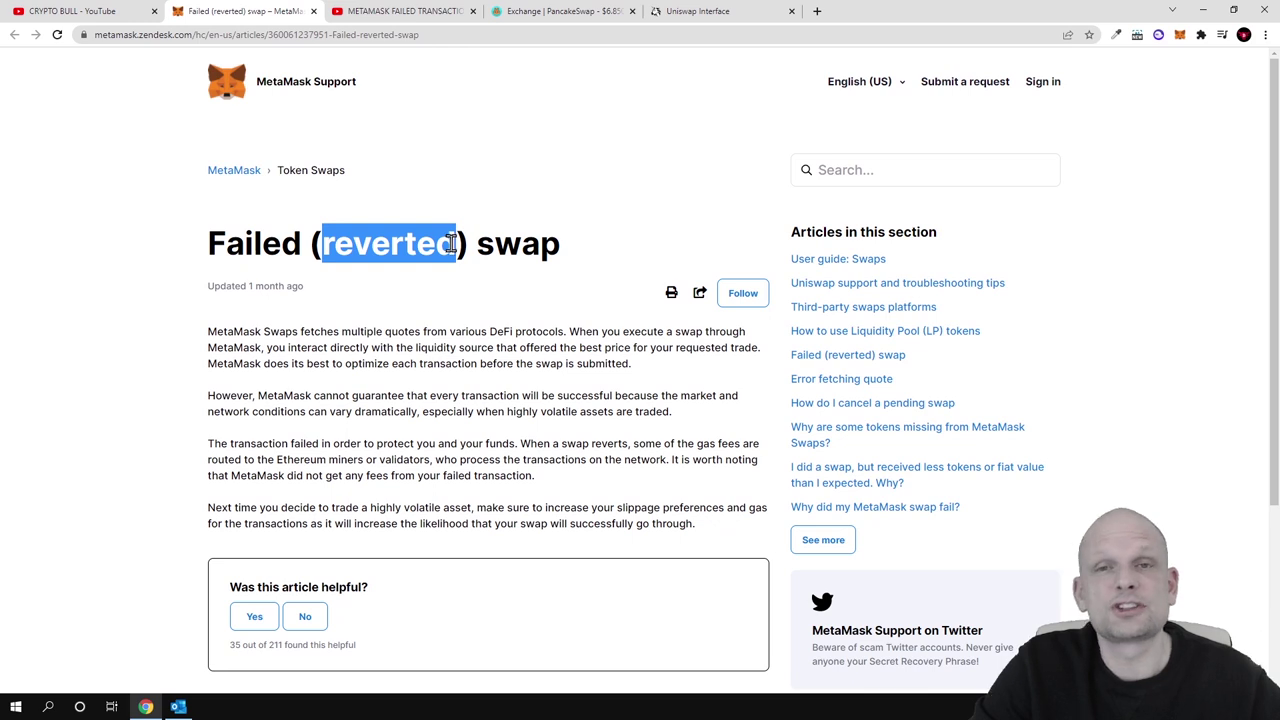
Check the PancakeSwap page, return to the article with Ctrl+2, and highlight the title again
click(565, 11)
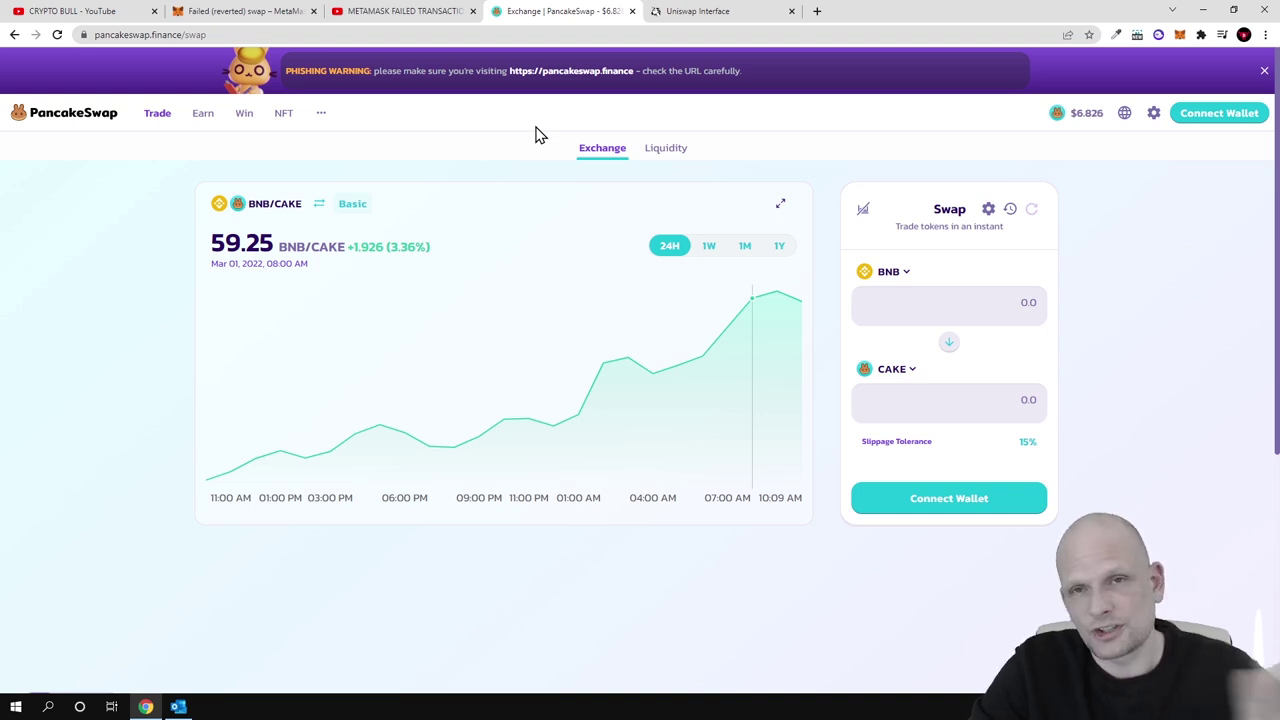
key(ctrl+2)
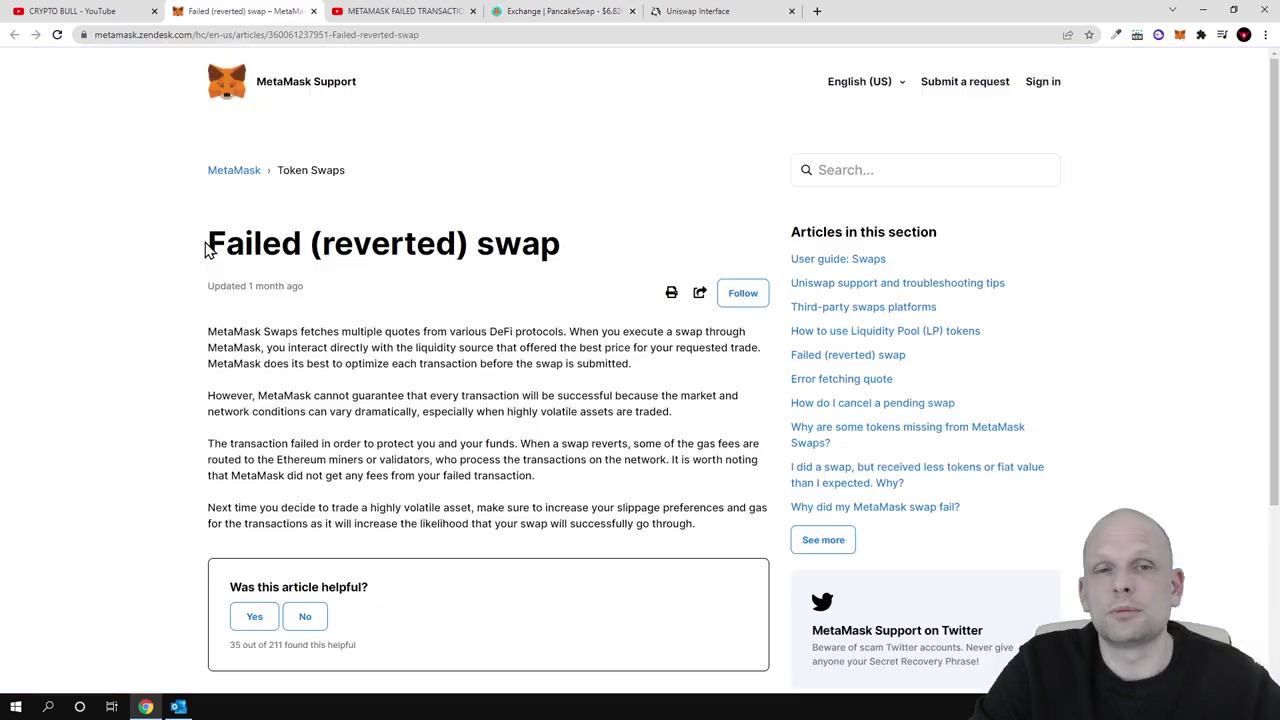
drag(208, 244, 455, 244)
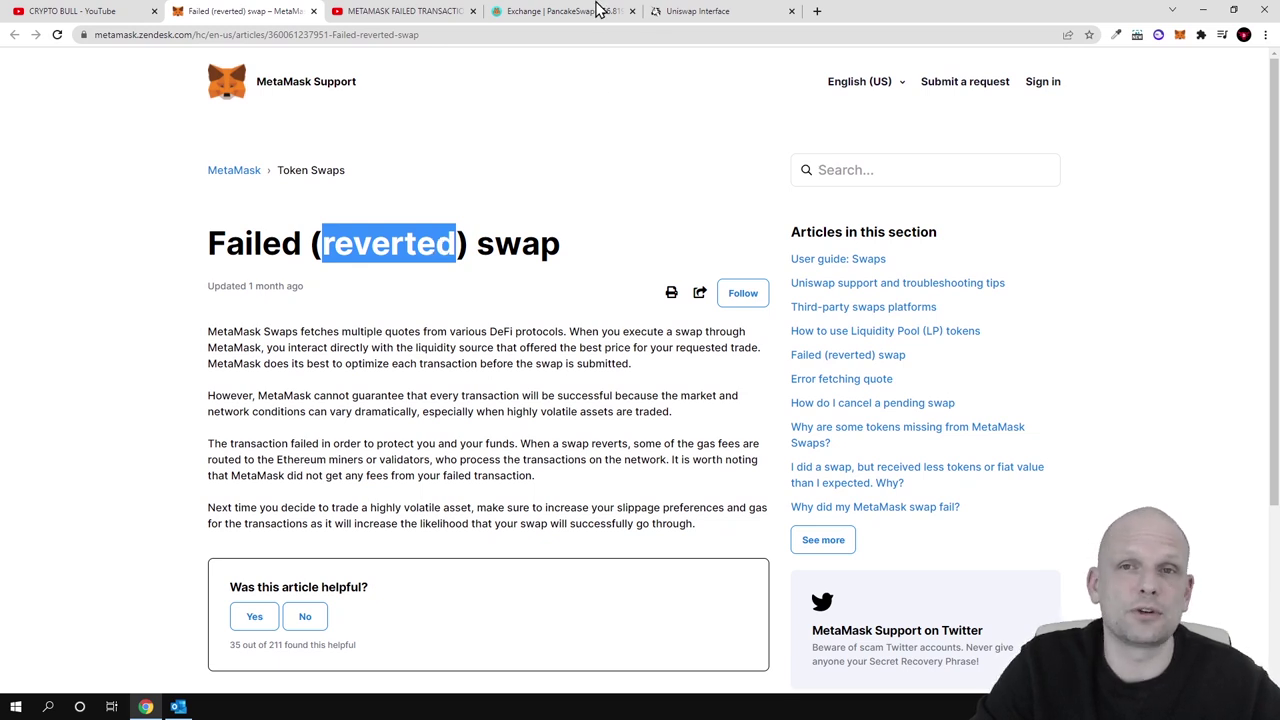
Reopen Uniswap's Transaction Settings to confirm the 11.00% custom slippage, then close the panel
click(685, 12)
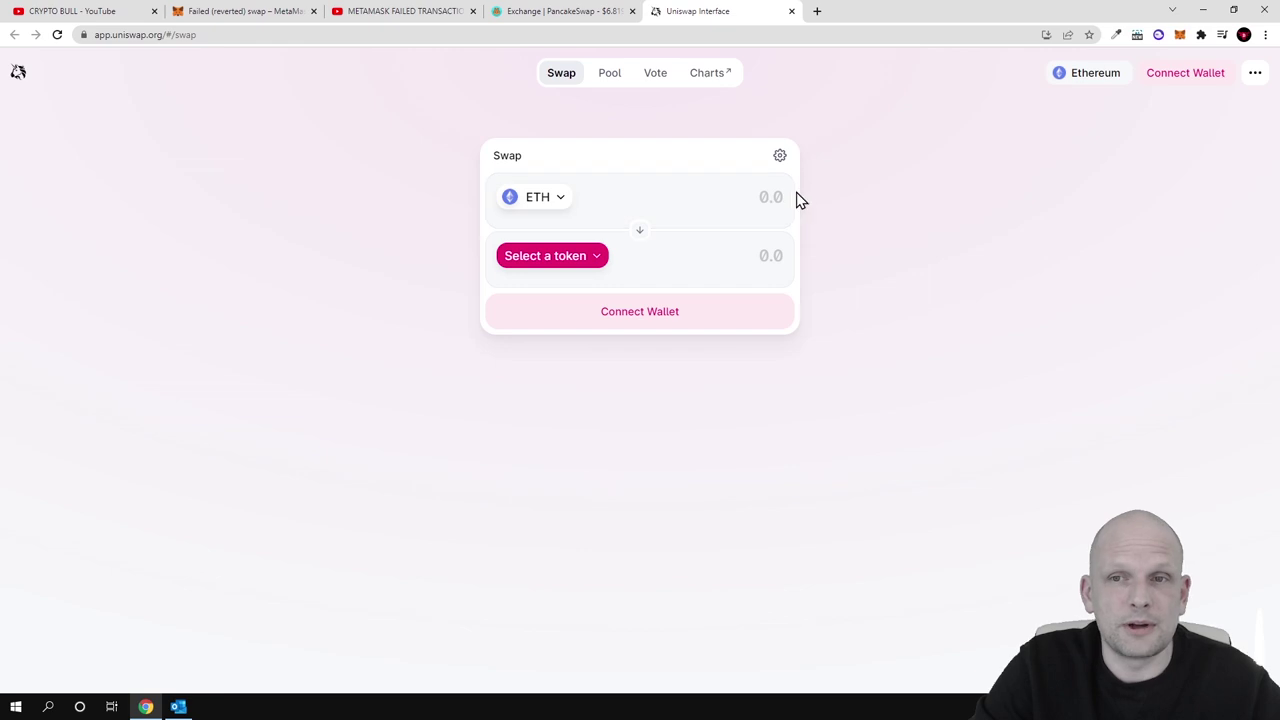
click(778, 158)
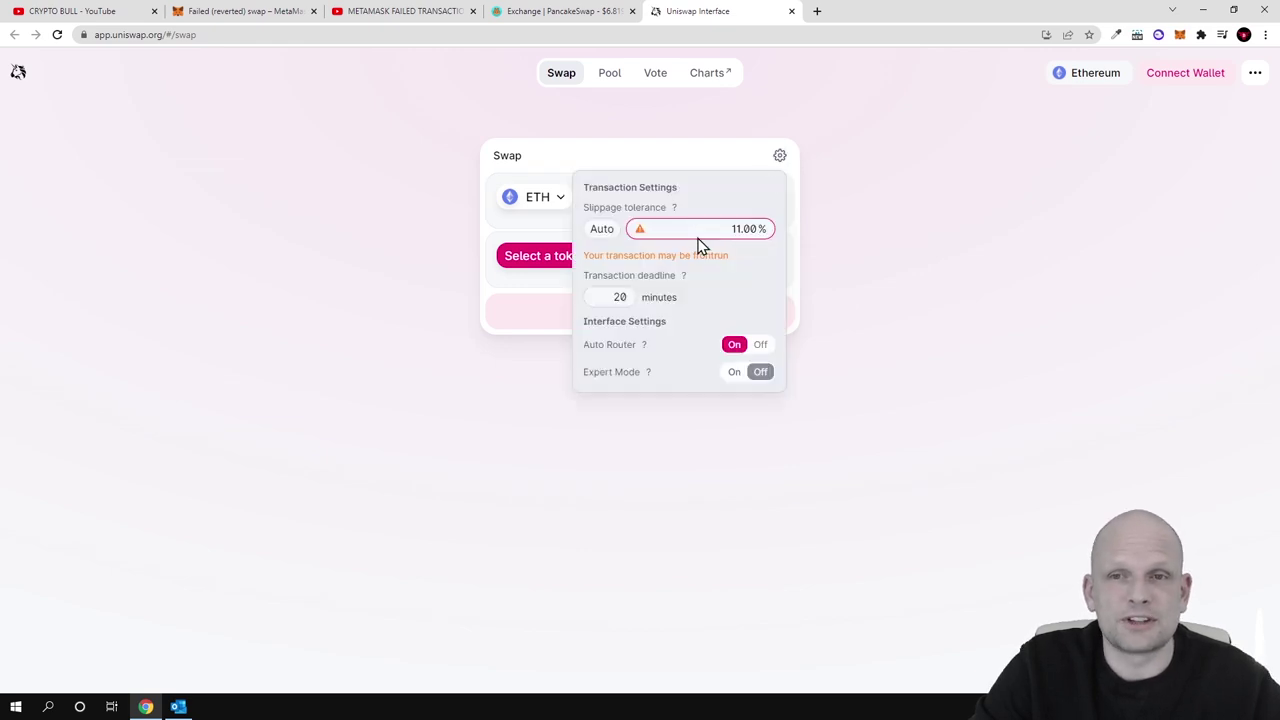
double_click(740, 228)
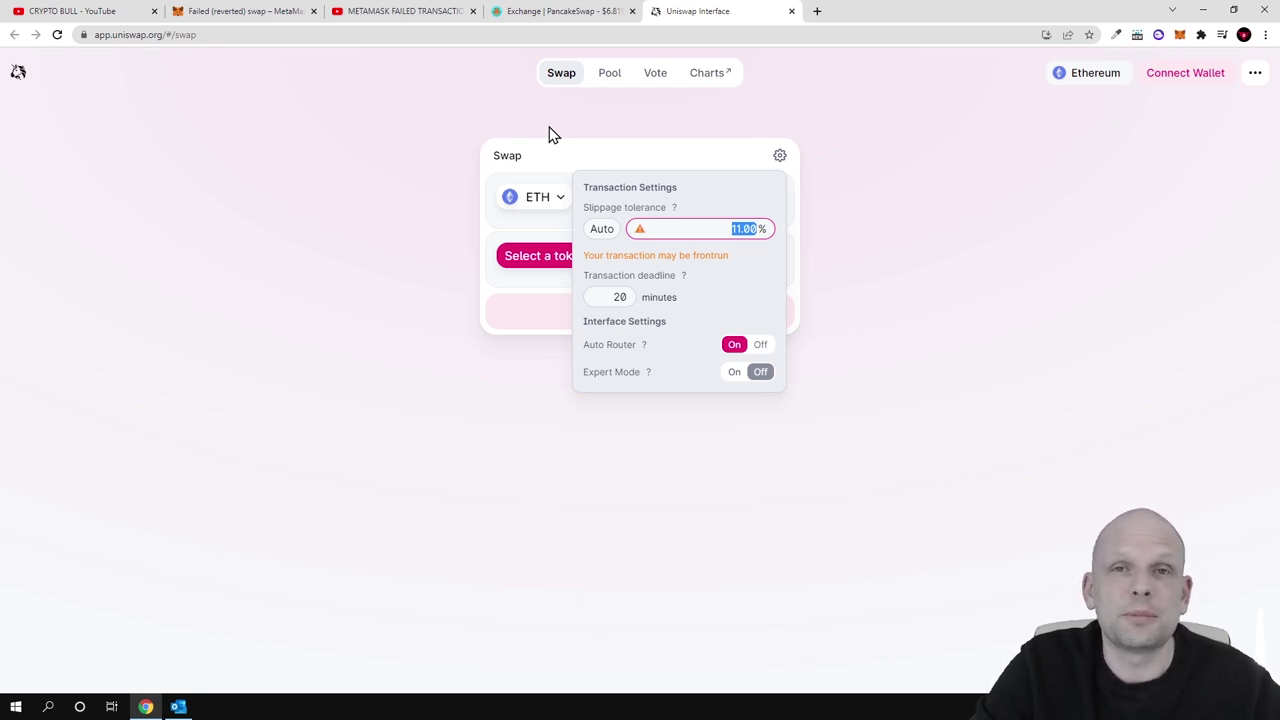
click(780, 155)
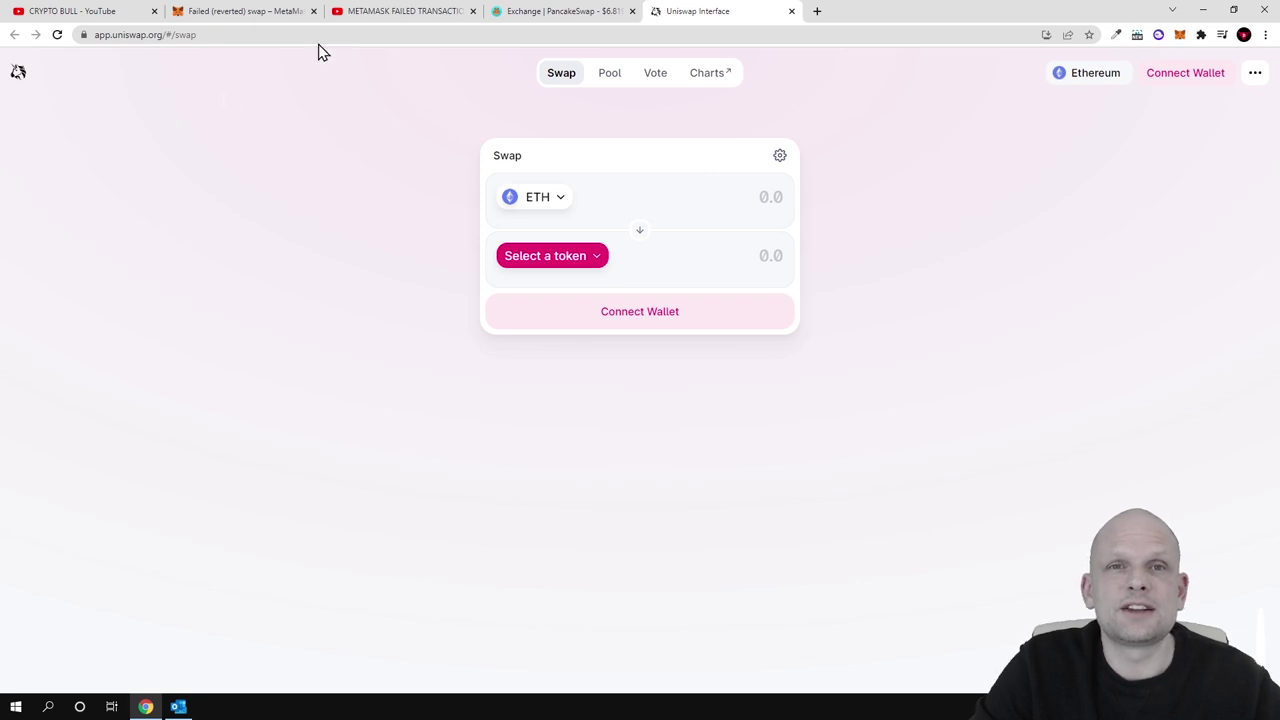
click(387, 14)
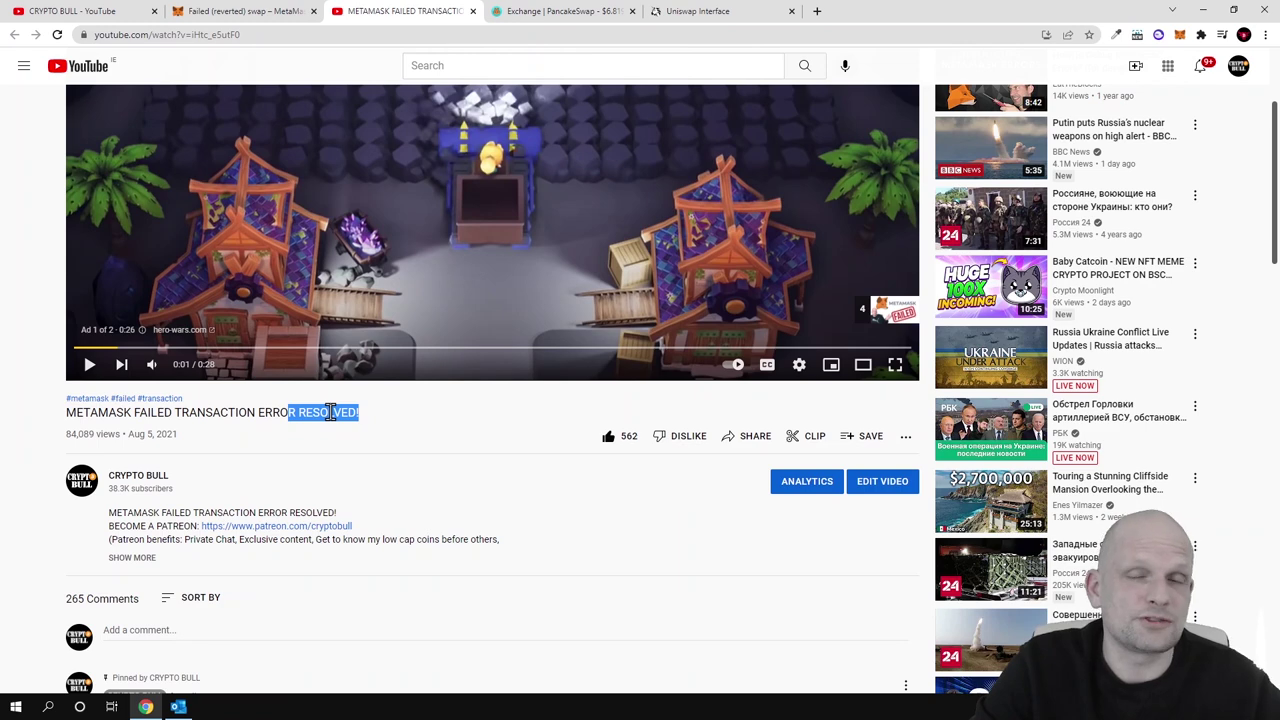
Return to the MetaMask Support 'Failed (reverted) swap' article and highlight 'Failed' in its title
key(ctrl+shift+Tab)
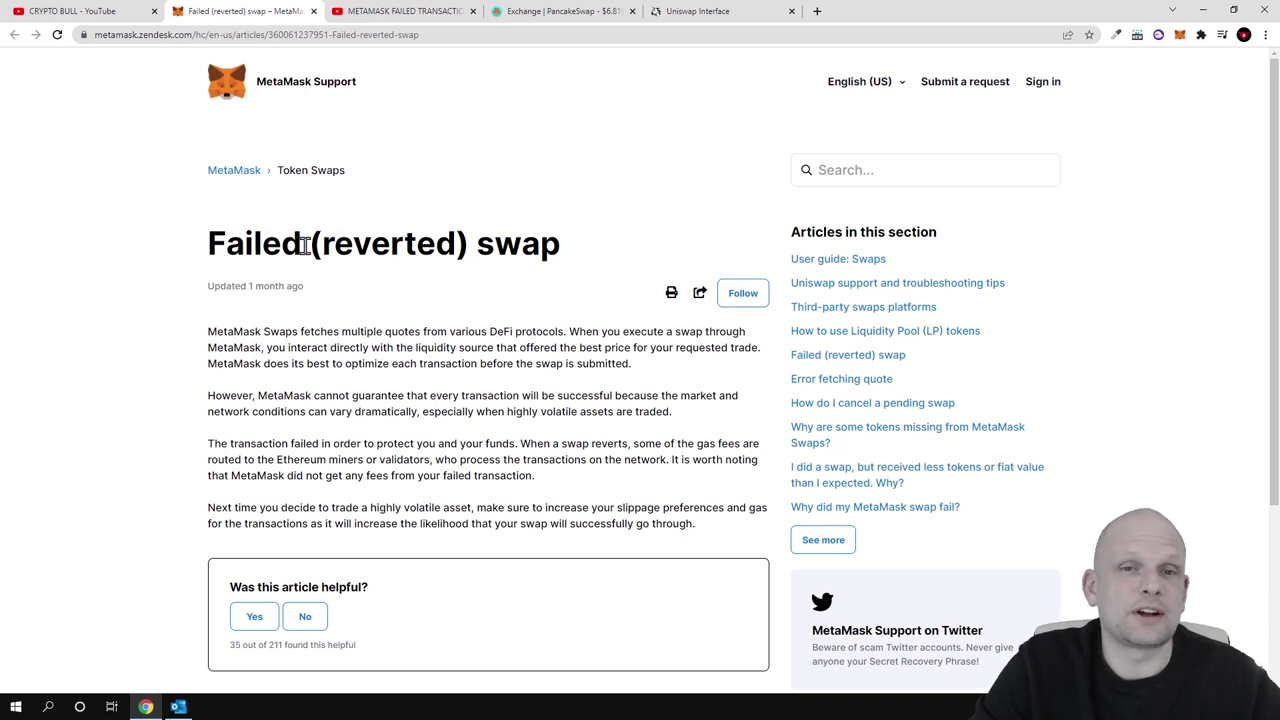
drag(226, 223, 440, 255)
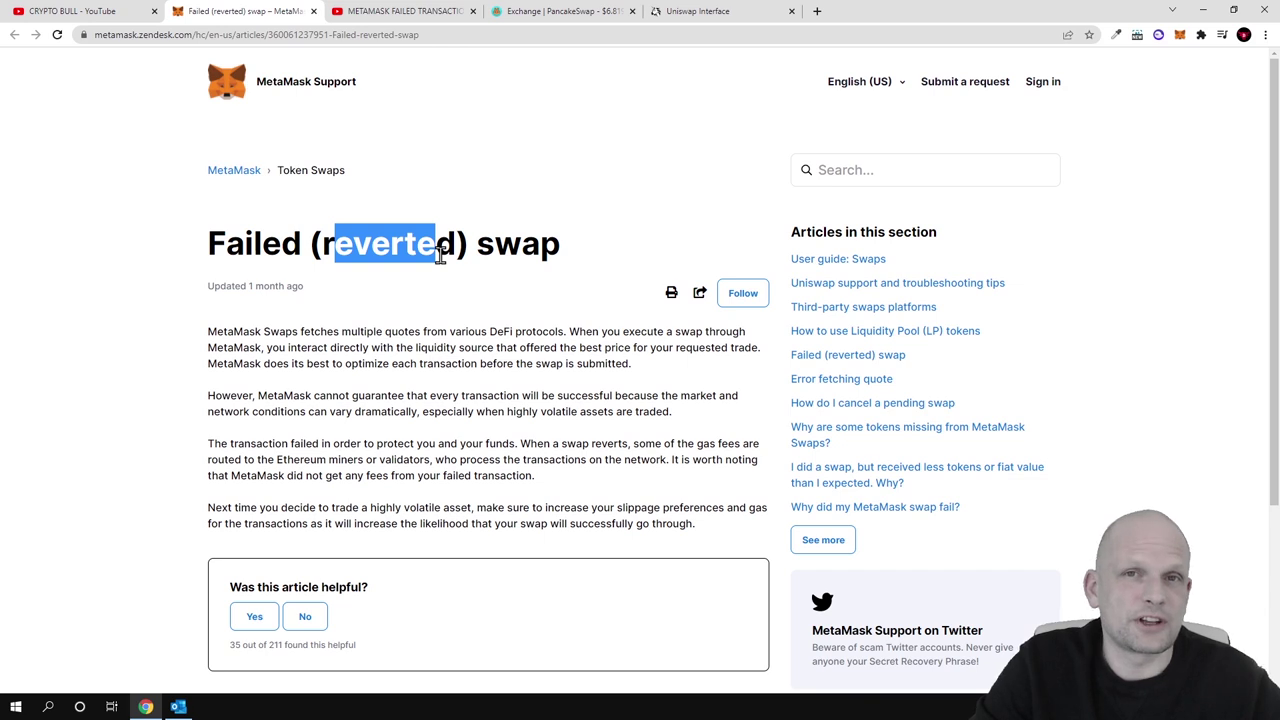